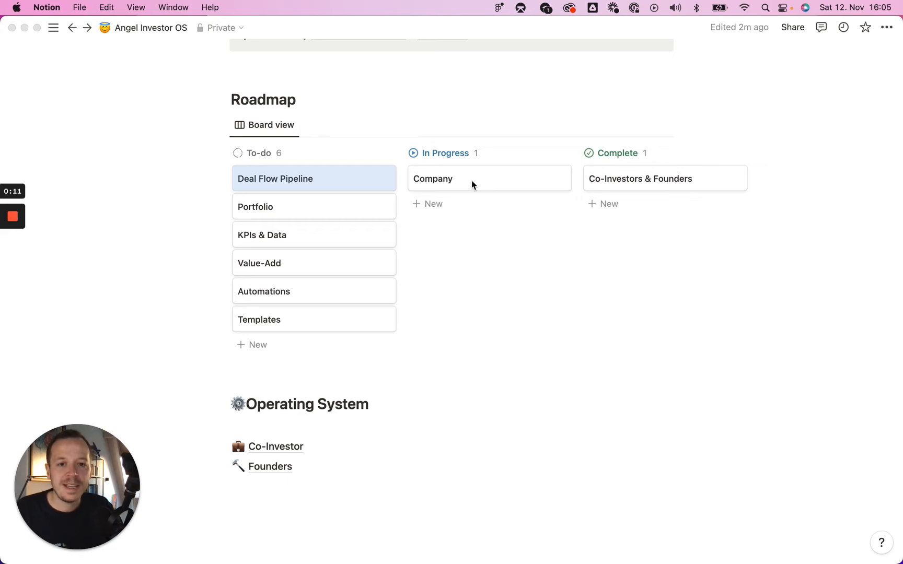
- Create an empty block directly below the Founders link on the Angel Investor OS page
{"action": "left_click", "coordinate": [310, 480]}
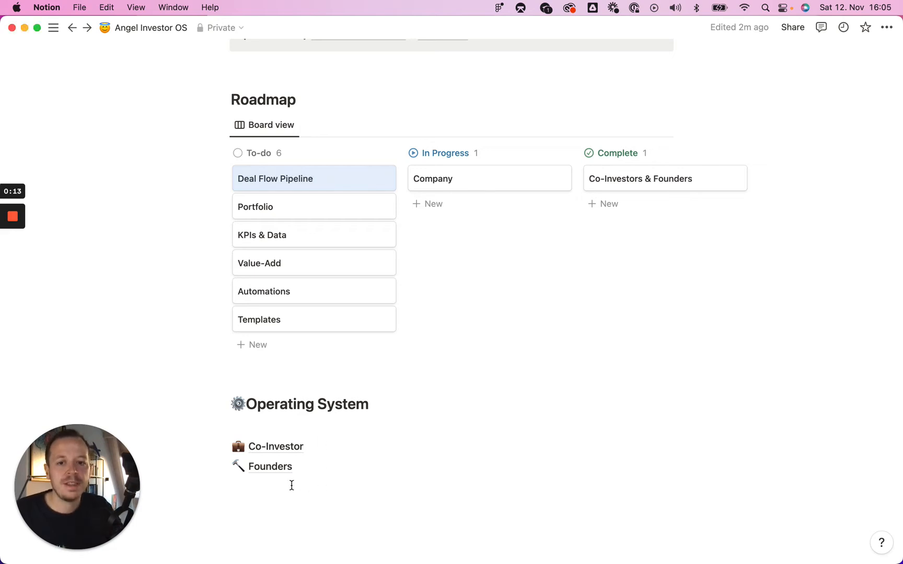
{"action": "left_click", "coordinate": [292, 486]}
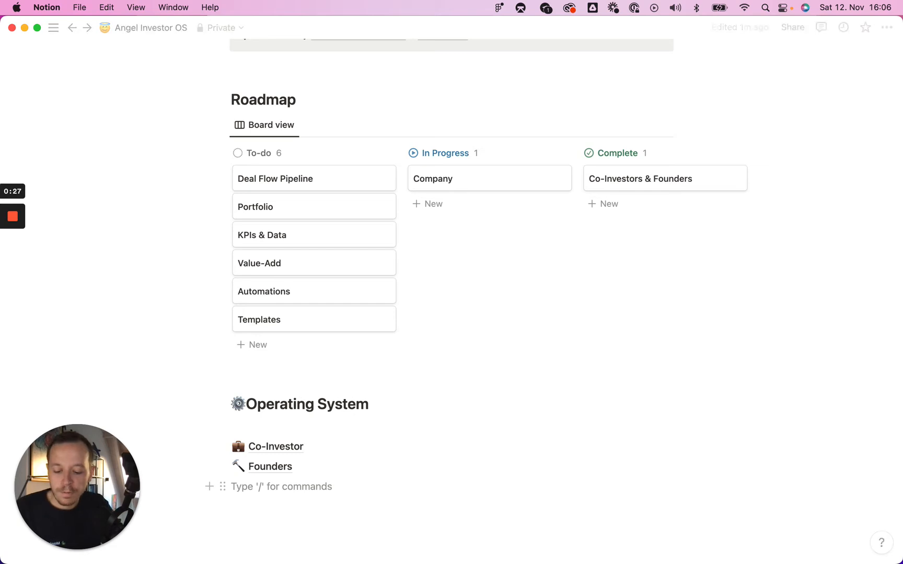
- Insert a new sub-page with /page and start giving it an emoji icon
{"action": "type", "text": "/page"}
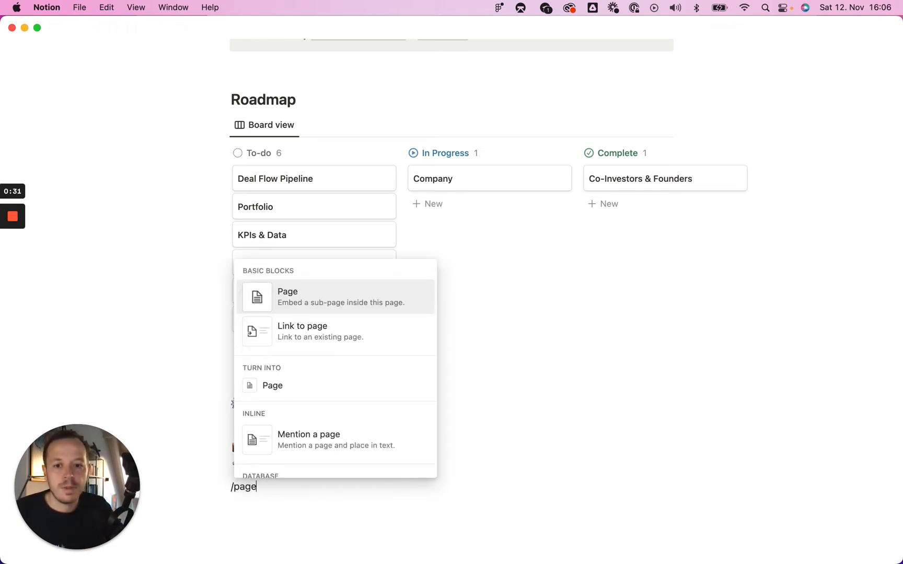
{"action": "left_click", "coordinate": [330, 310]}
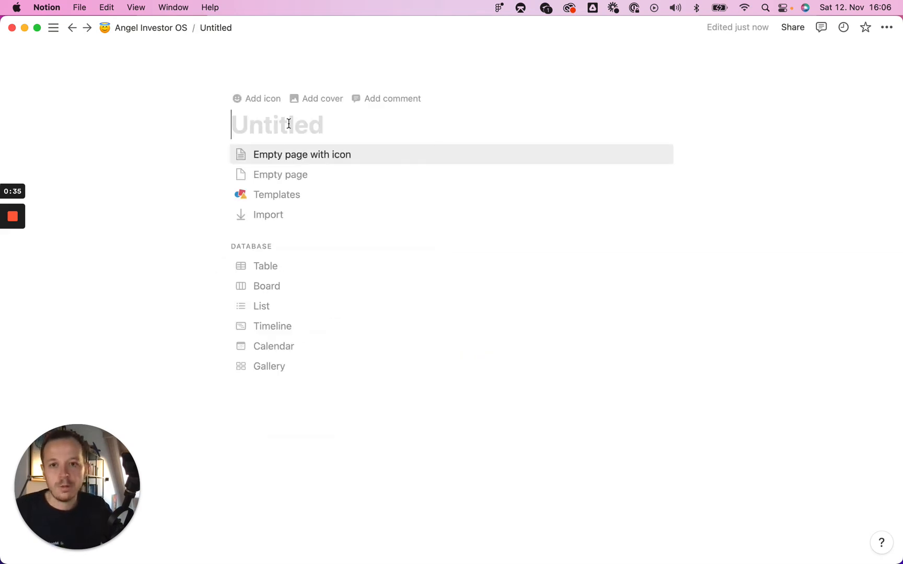
{"action": "left_click", "coordinate": [256, 99]}
{"action": "left_click", "coordinate": [256, 130]}
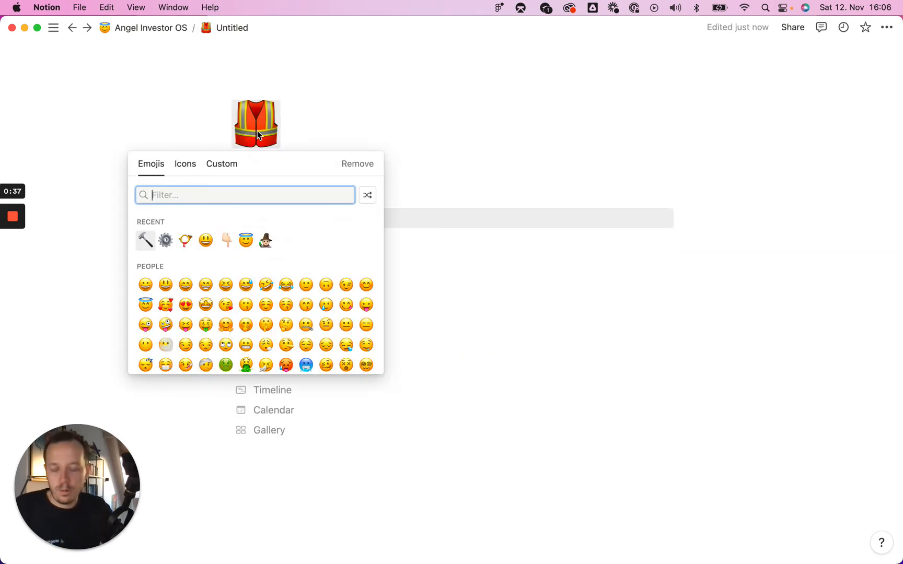
- Search 'build' to set the office building icon and title the page 'Company'
{"action": "type", "text": "t"}
{"action": "key", "text": "BackSpace"}
{"action": "type", "text": "company"}
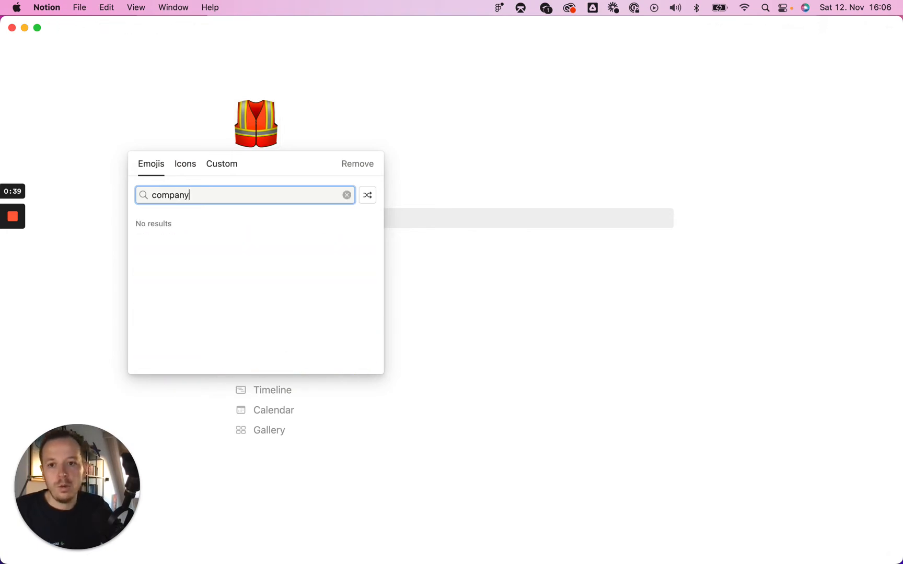
{"action": "key", "text": "BackSpace"}
{"action": "key", "text": "BackSpace"}
{"action": "key", "text": "BackSpace"}
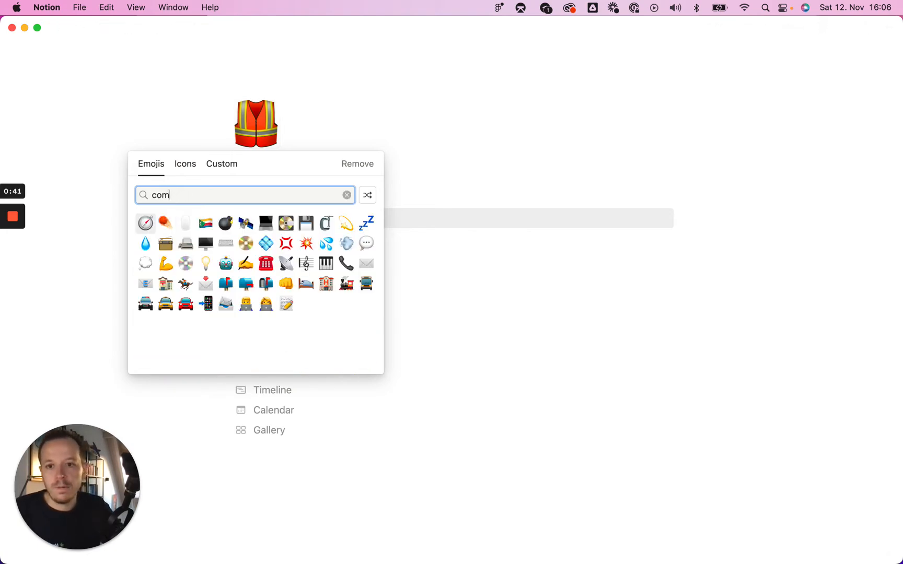
{"action": "key", "text": "super+a"}
{"action": "type", "text": "build"}
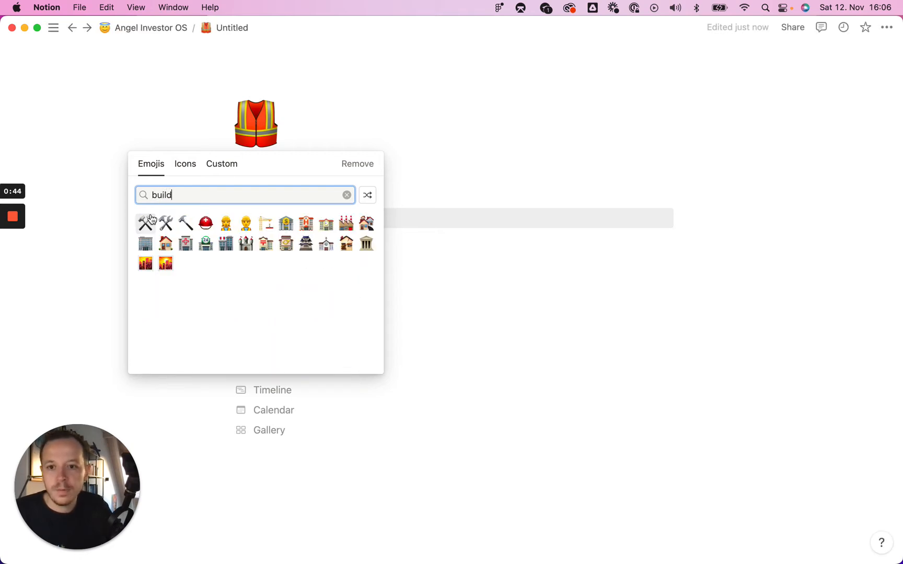
{"action": "key", "text": "Down"}
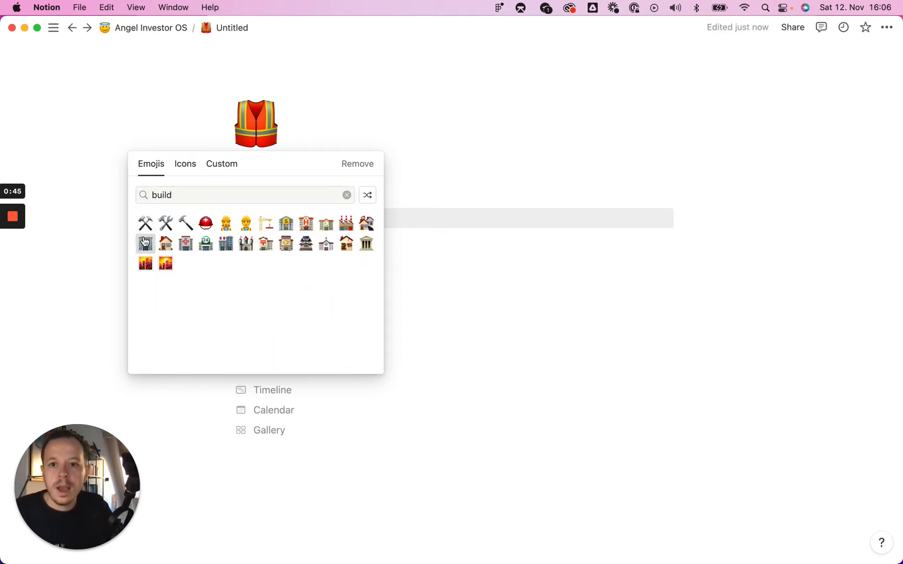
{"action": "key", "text": "Return"}
{"action": "type", "text": "Company"}
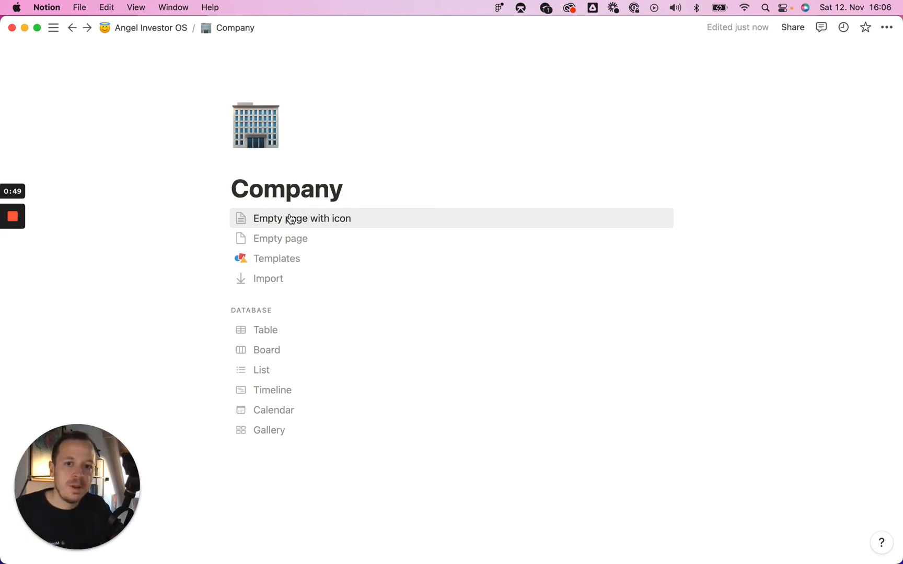
- Add a new table database named 'Company' to the blank page and open its first row
{"action": "left_click", "coordinate": [273, 220]}
{"action": "type", "text": "/table"}
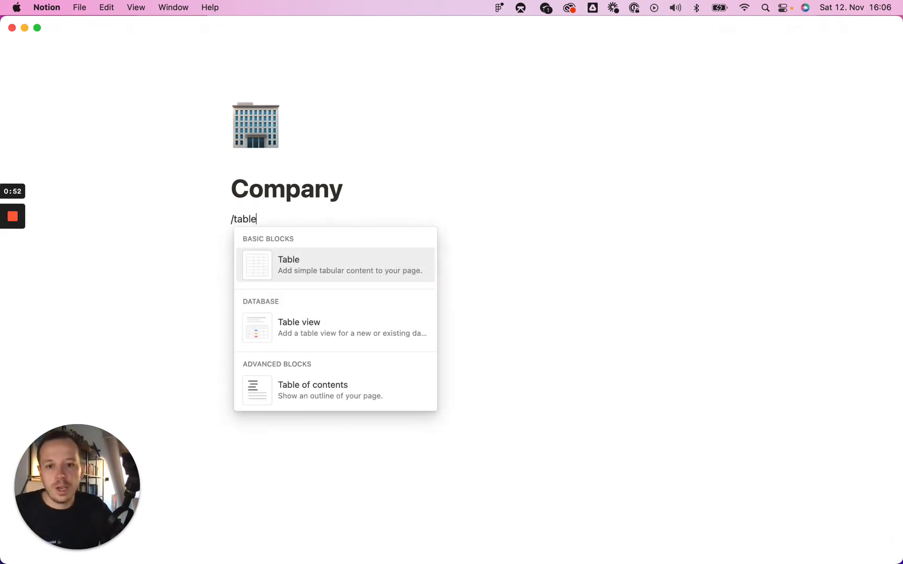
{"action": "key", "text": "Down"}
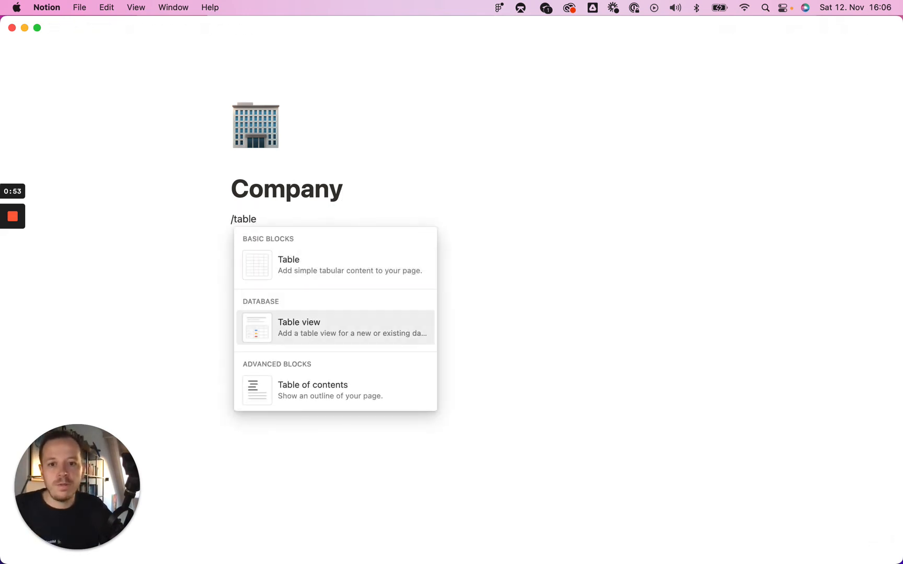
{"action": "key", "text": "Return"}
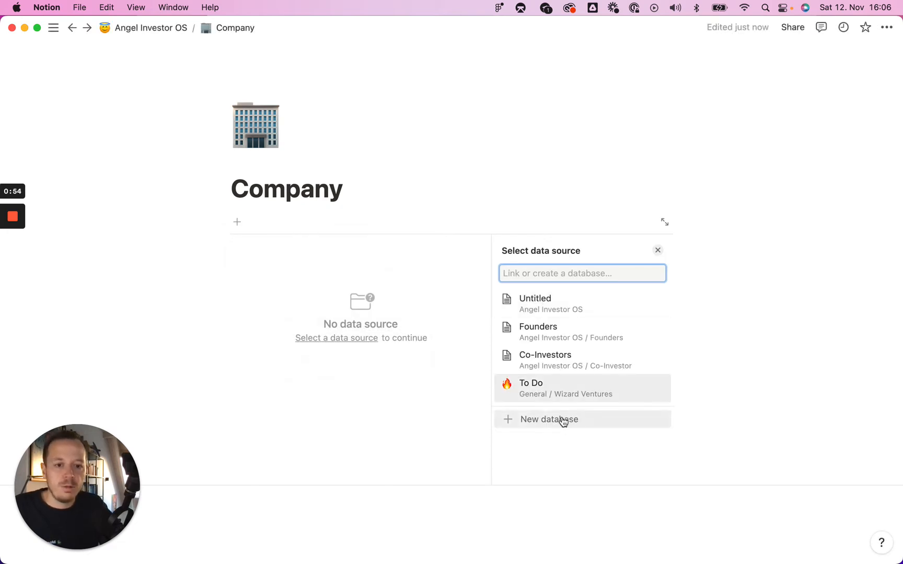
{"action": "left_click", "coordinate": [562, 421]}
{"action": "type", "text": "Company"}
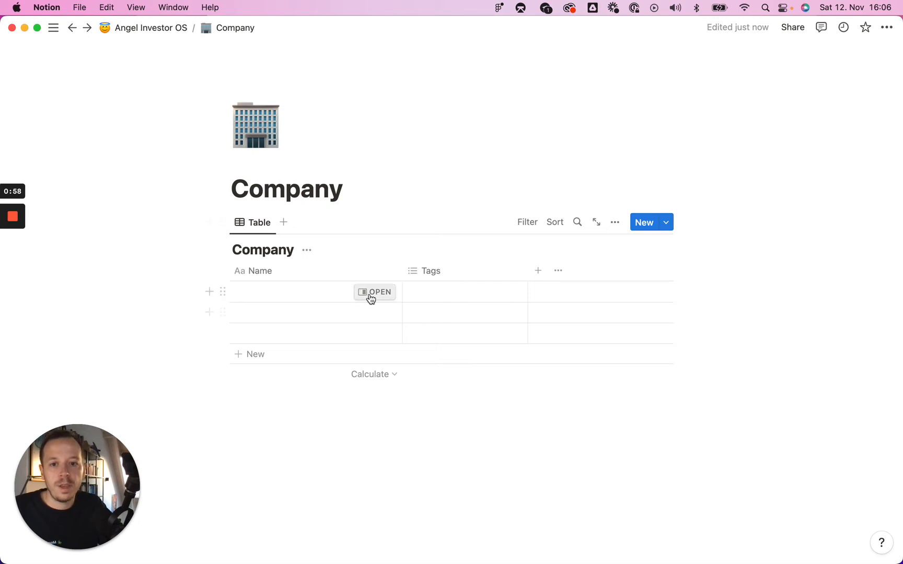
{"action": "left_click", "coordinate": [377, 292]}
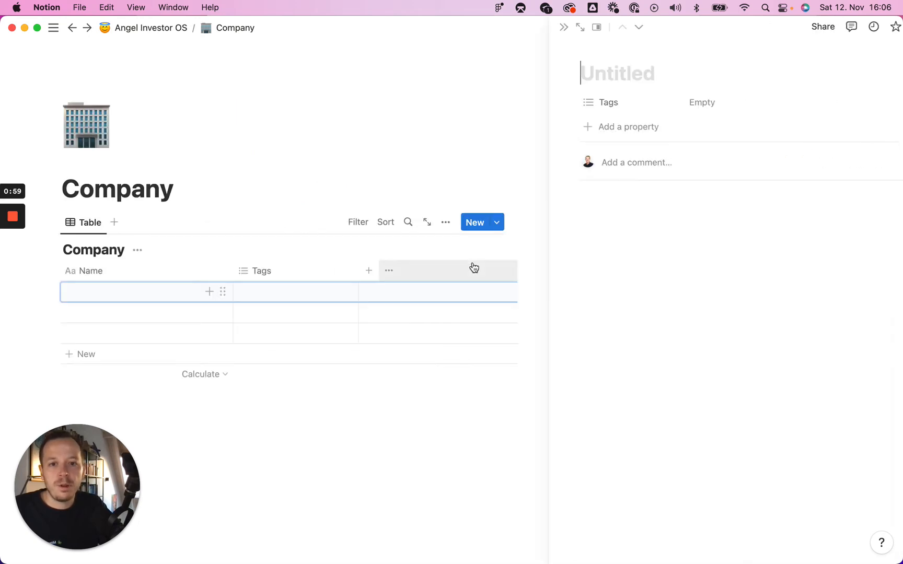
- Add a URL property named 'Website' above Tags in the Company database
{"action": "left_click", "coordinate": [592, 127]}
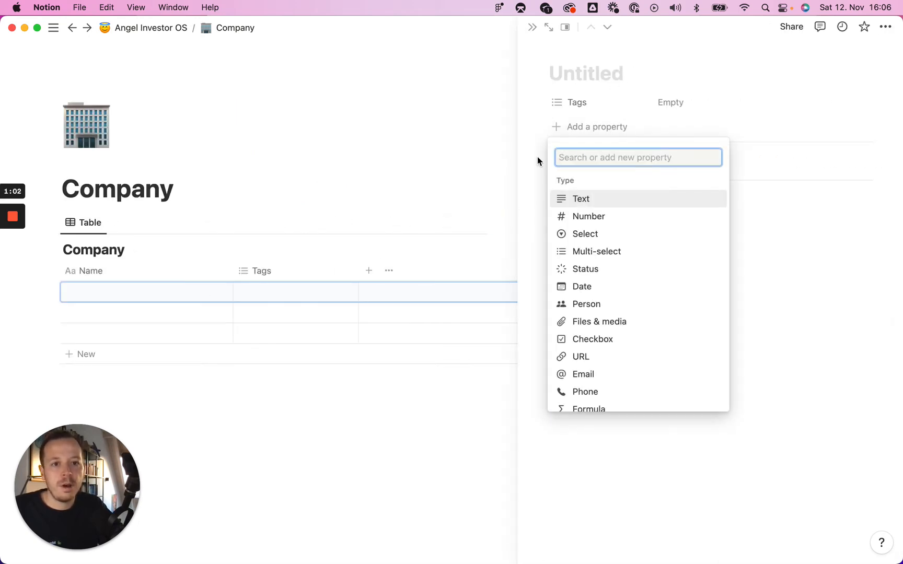
{"action": "left_click", "coordinate": [603, 356]}
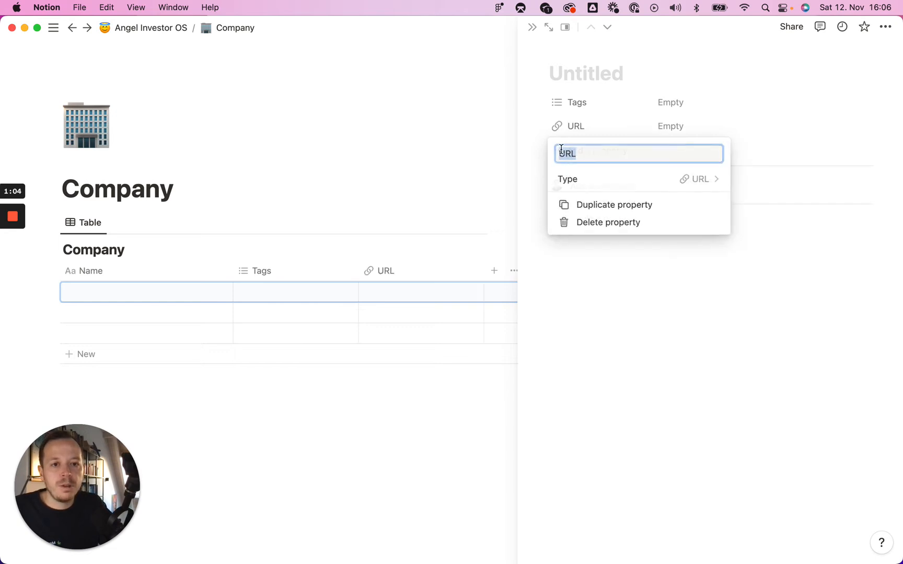
{"action": "left_click", "coordinate": [539, 126]}
{"action": "left_click_drag", "start_coordinate": [539, 126], "coordinate": [546, 97]}
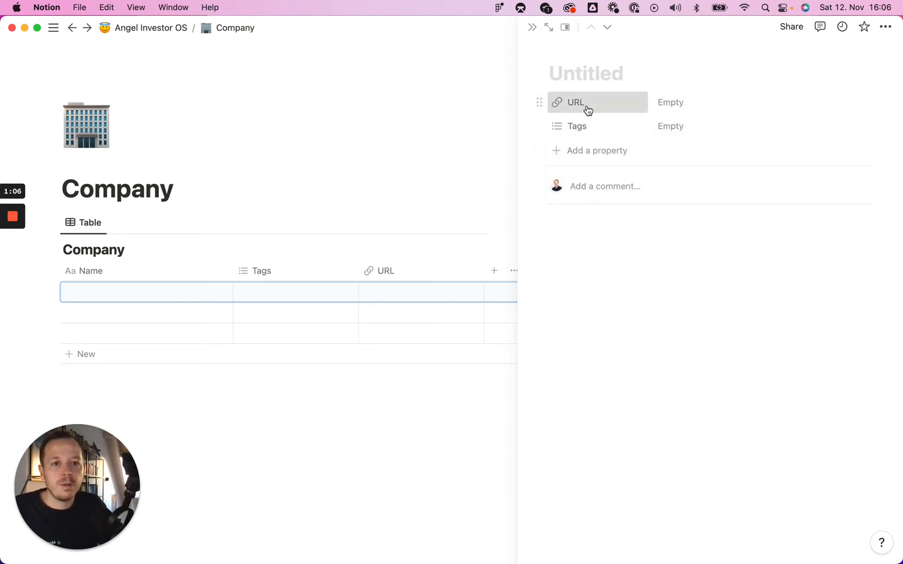
{"action": "left_click", "coordinate": [588, 109]}
{"action": "left_click", "coordinate": [600, 125]}
{"action": "type", "text": "We"}
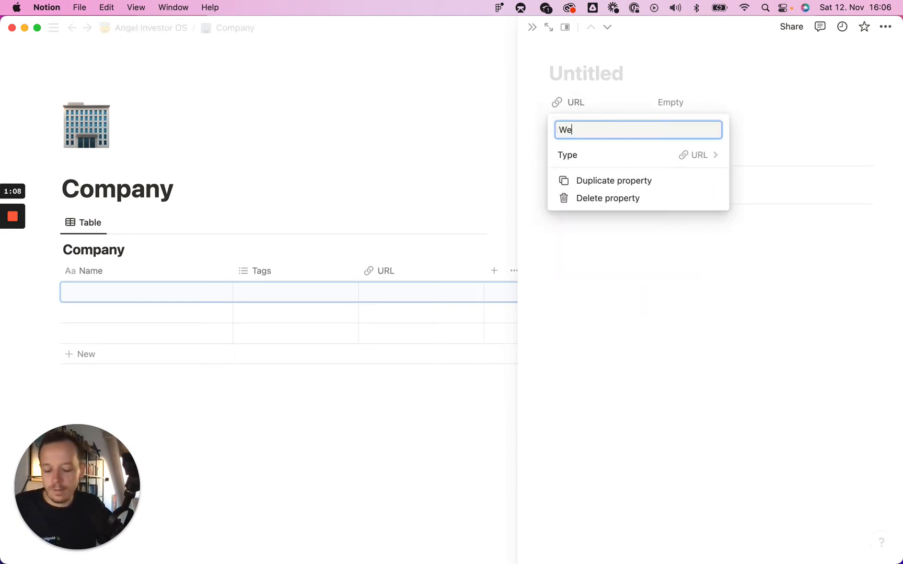
{"action": "type", "text": "bsite"}
{"action": "key", "text": "Return"}
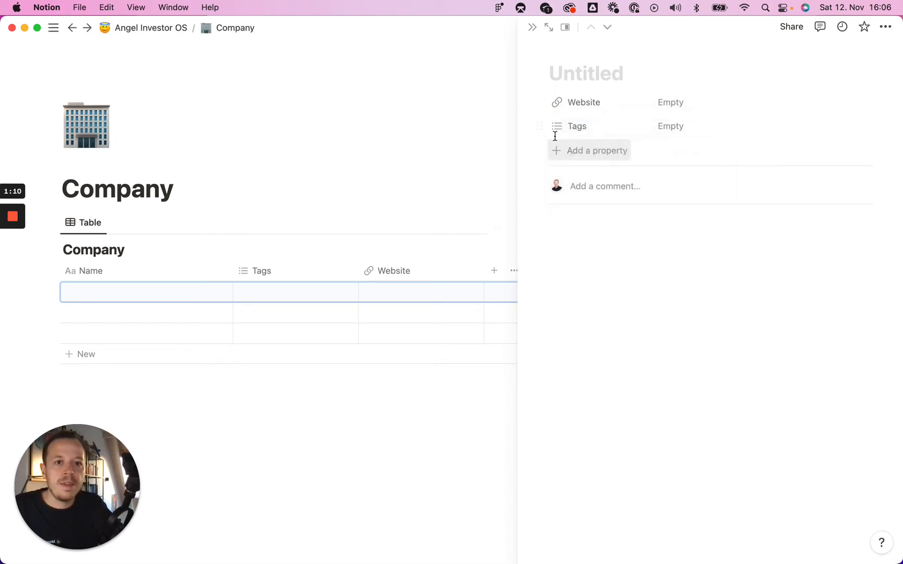
- Add Twitter and LinkedIn URL properties, each moved above Tags
{"action": "left_click", "coordinate": [563, 152]}
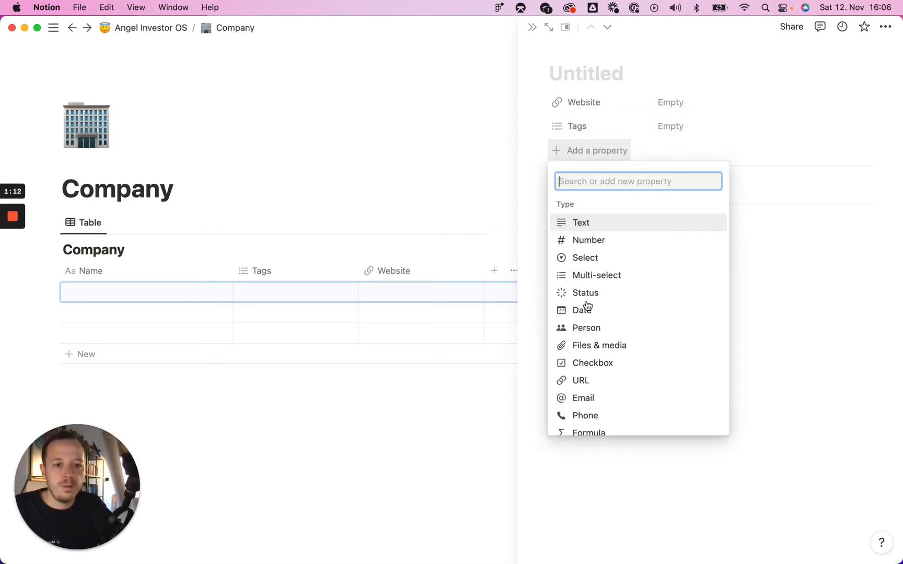
{"action": "left_click", "coordinate": [599, 386]}
{"action": "type", "text": "Twitter"}
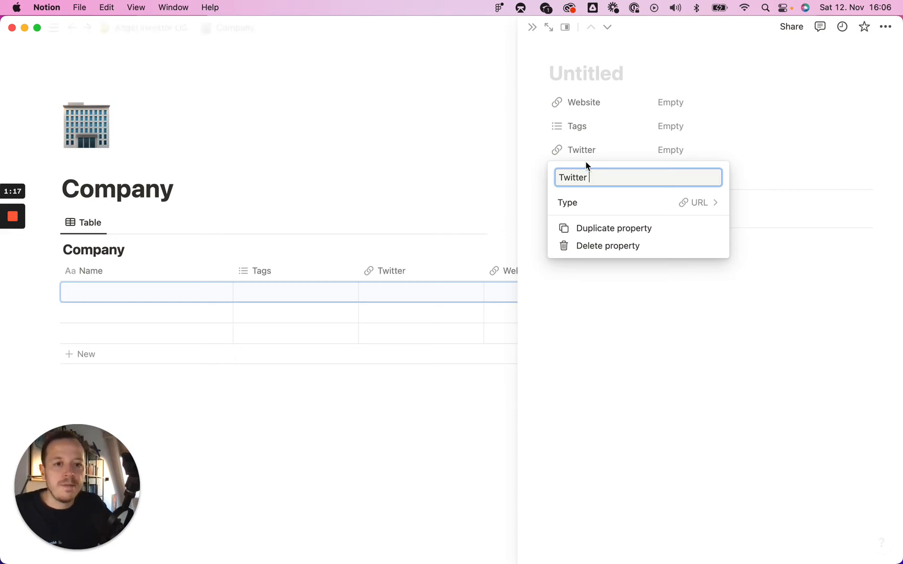
{"action": "left_click", "coordinate": [538, 150]}
{"action": "left_click_drag", "start_coordinate": [539, 150], "coordinate": [540, 123]}
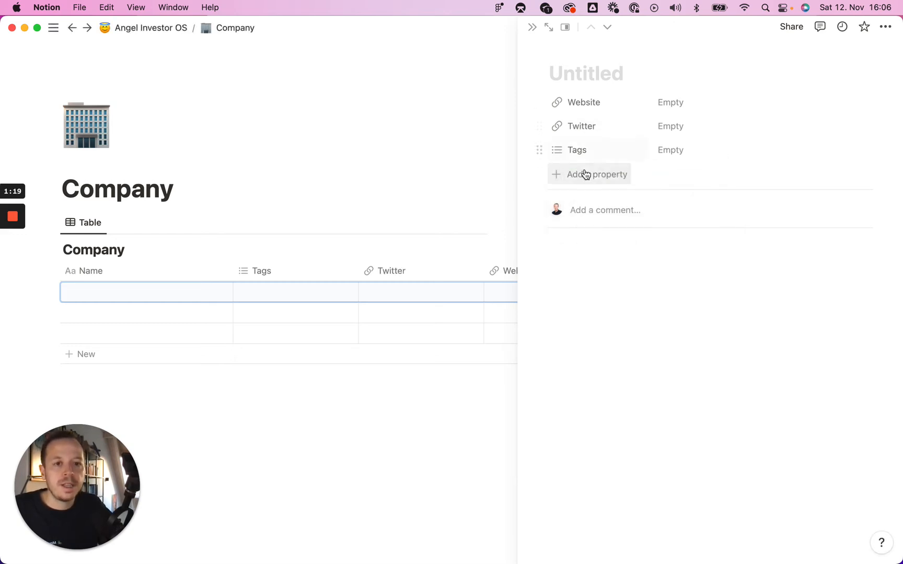
{"action": "left_click", "coordinate": [587, 176]}
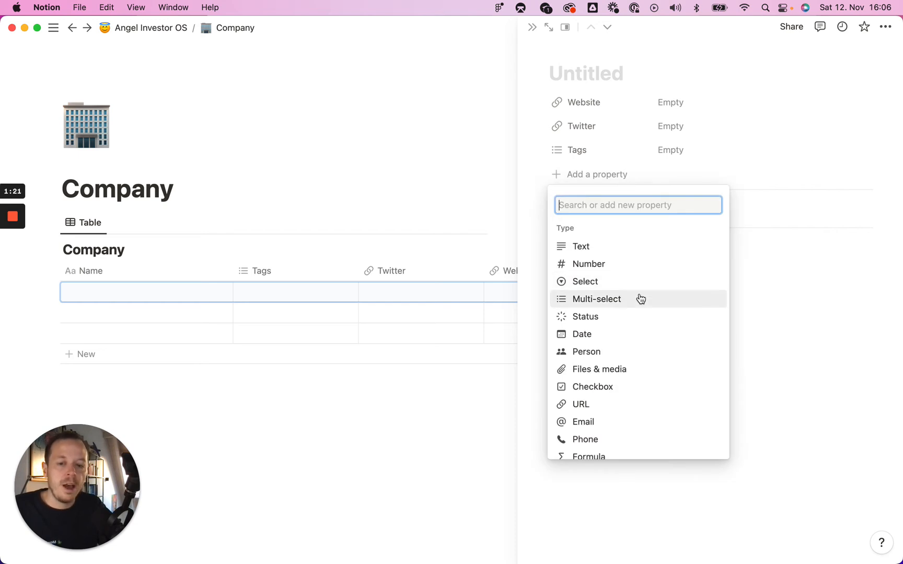
{"action": "left_click", "coordinate": [610, 406]}
{"action": "type", "text": "Li"}
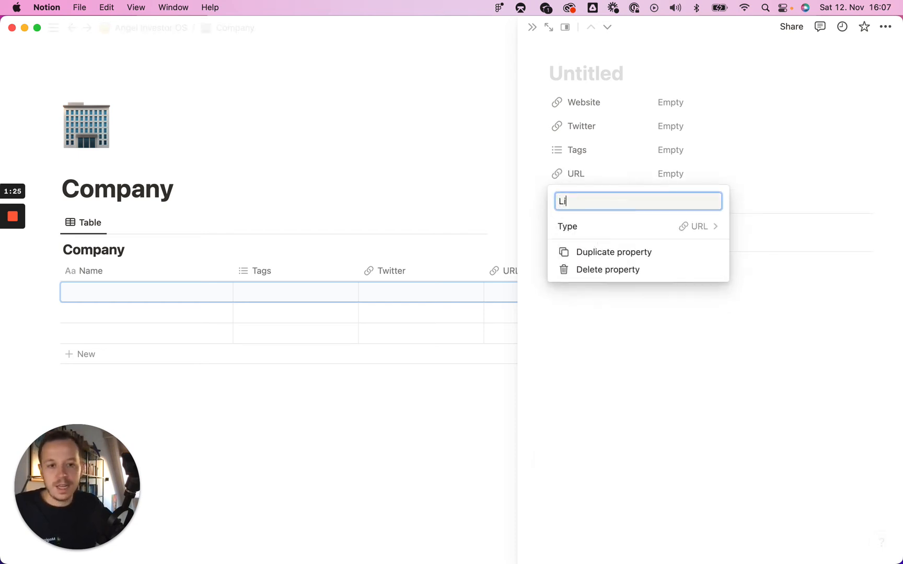
{"action": "type", "text": "nkedIn"}
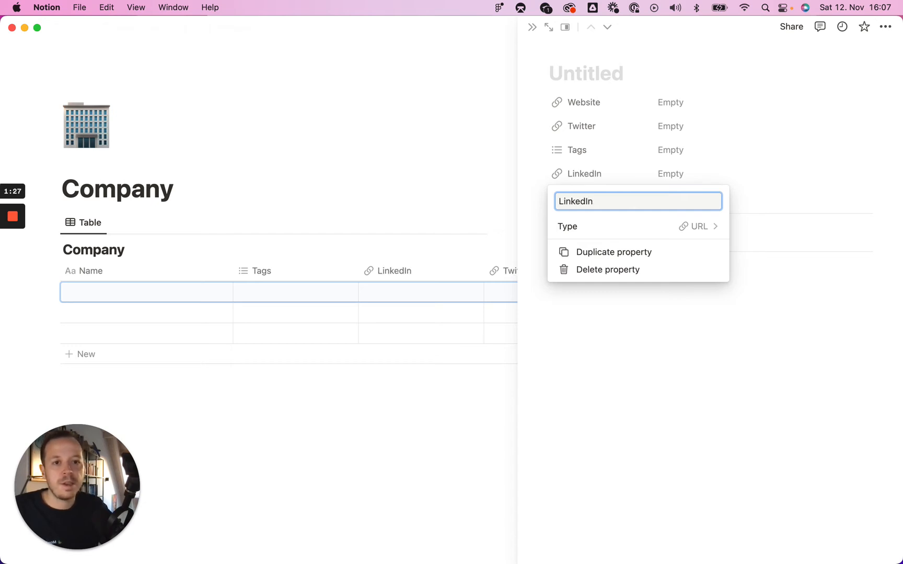
{"action": "left_click", "coordinate": [530, 163]}
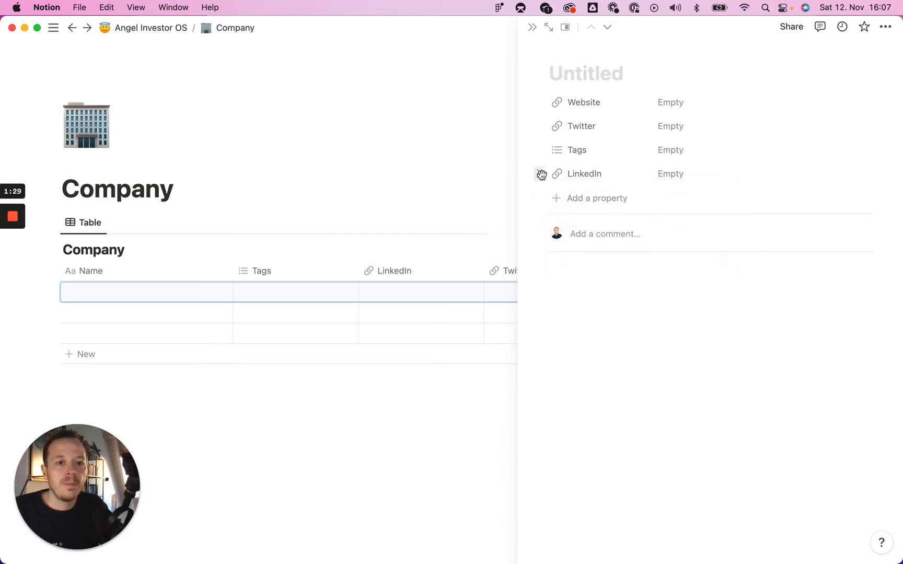
{"action": "left_click_drag", "start_coordinate": [542, 174], "coordinate": [576, 149]}
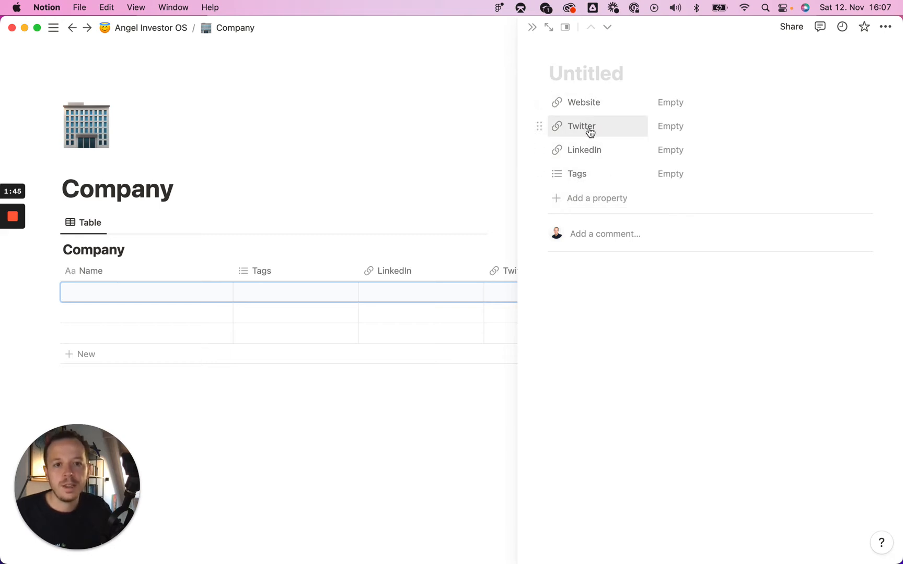
- Add a Founders relation property linking Company to the Founders database
{"action": "left_click", "coordinate": [584, 197]}
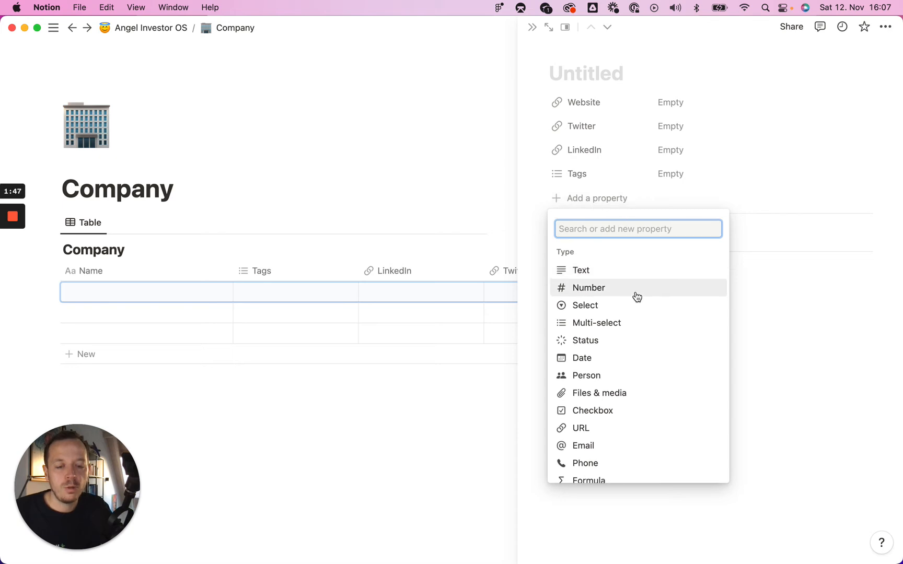
{"action": "scroll", "coordinate": [638, 308], "scroll_direction": "down", "scroll_amount": 3}
{"action": "scroll", "coordinate": [643, 328], "scroll_direction": "down", "scroll_amount": 2}
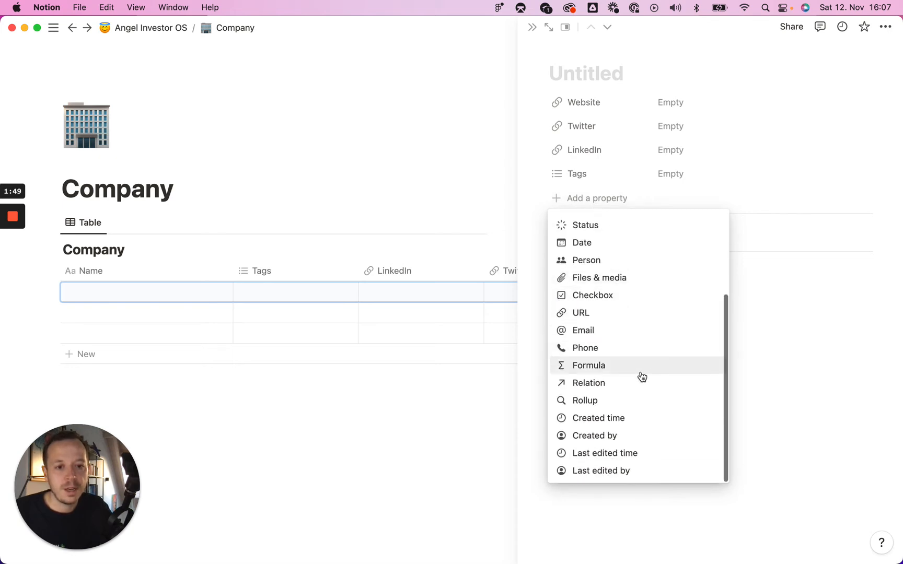
{"action": "left_click", "coordinate": [593, 387]}
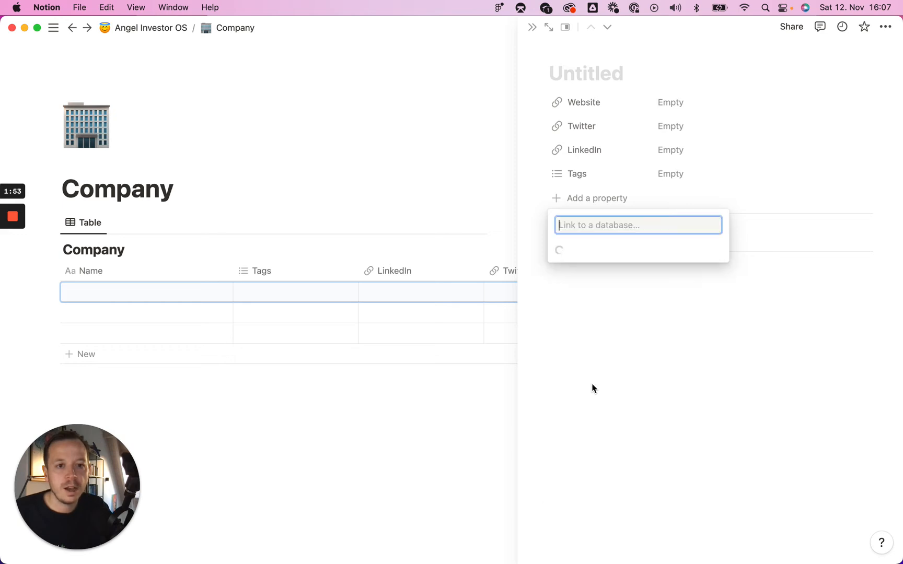
{"action": "left_click", "coordinate": [645, 313]}
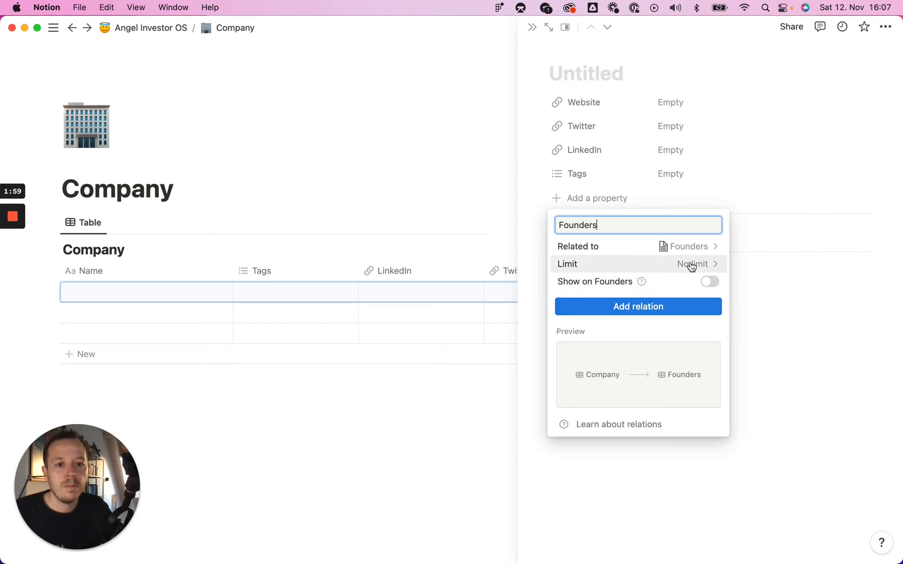
{"action": "left_click", "coordinate": [649, 311]}
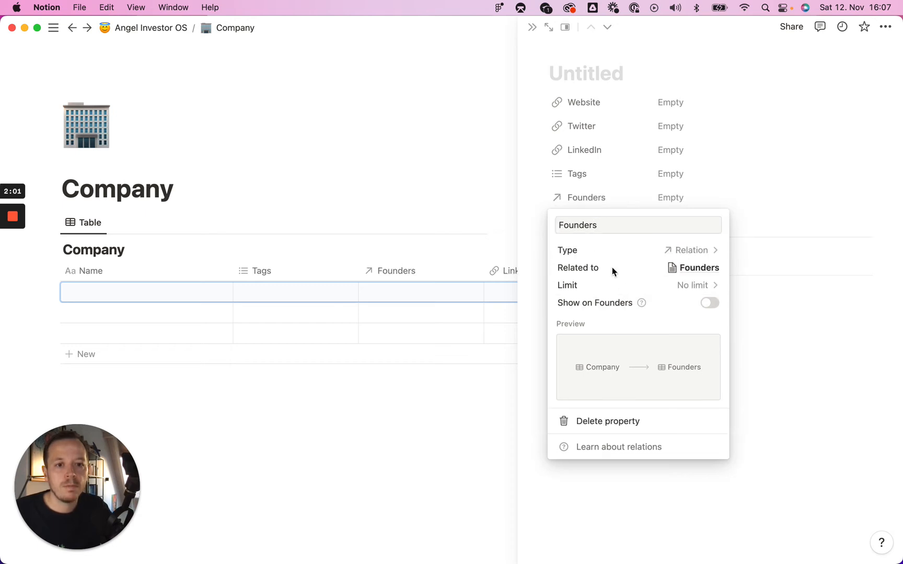
{"action": "left_click", "coordinate": [668, 197]}
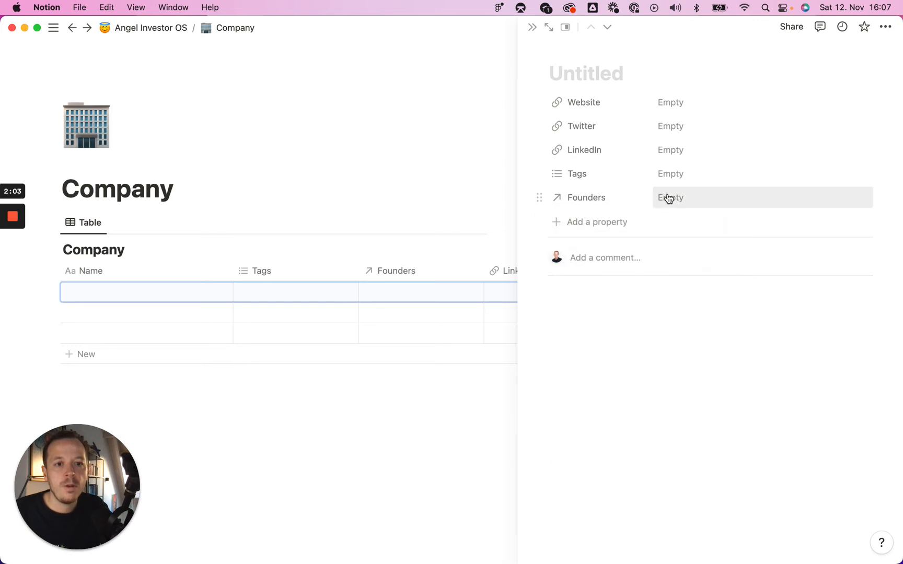
{"action": "left_click", "coordinate": [669, 198]}
{"action": "left_click", "coordinate": [667, 374]}
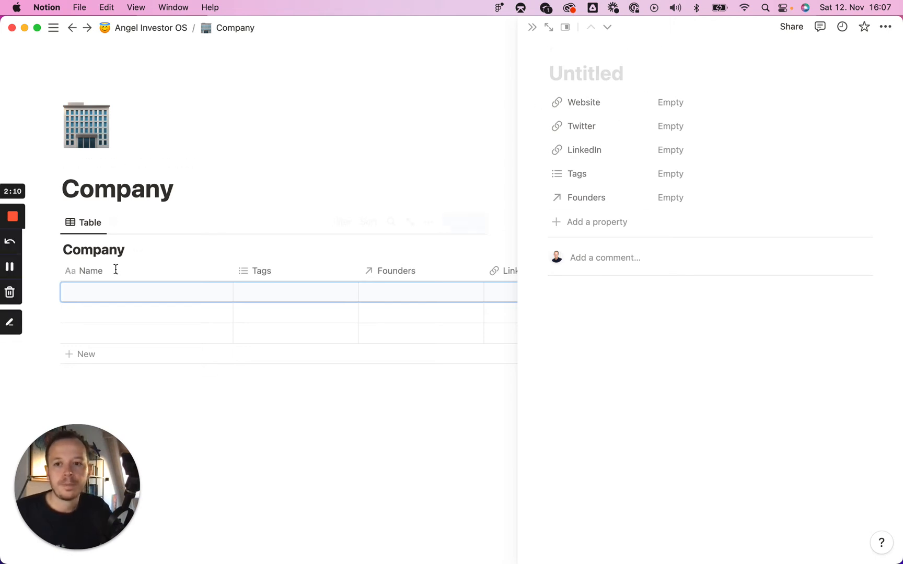
{"action": "left_click", "coordinate": [11, 267]}
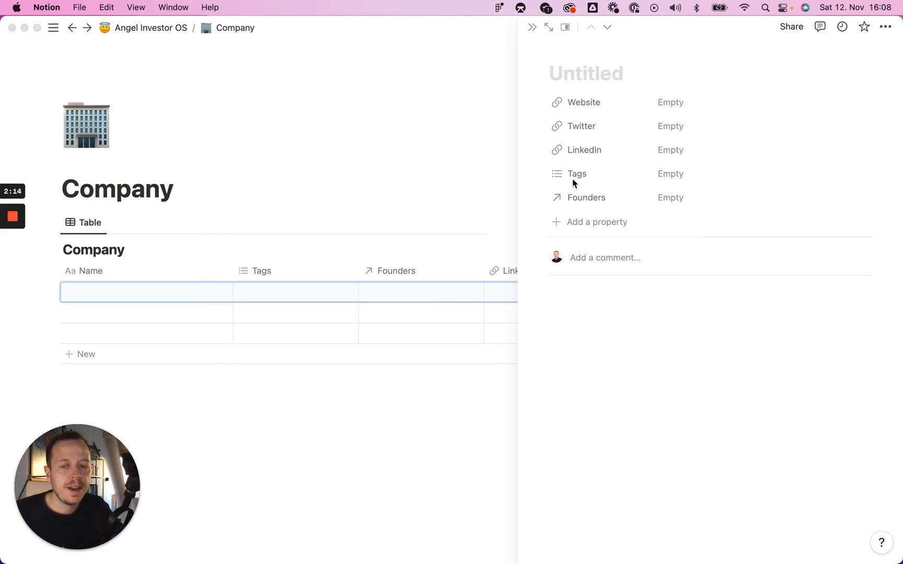
- Delete the Tags property from the Company database
{"action": "left_click", "coordinate": [584, 198]}
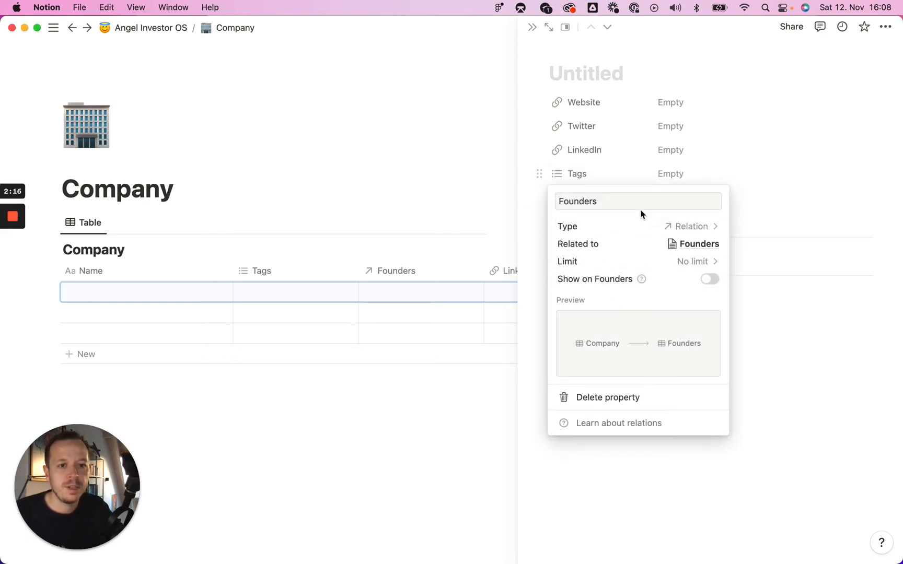
{"action": "left_click", "coordinate": [560, 169]}
{"action": "left_click", "coordinate": [538, 173]}
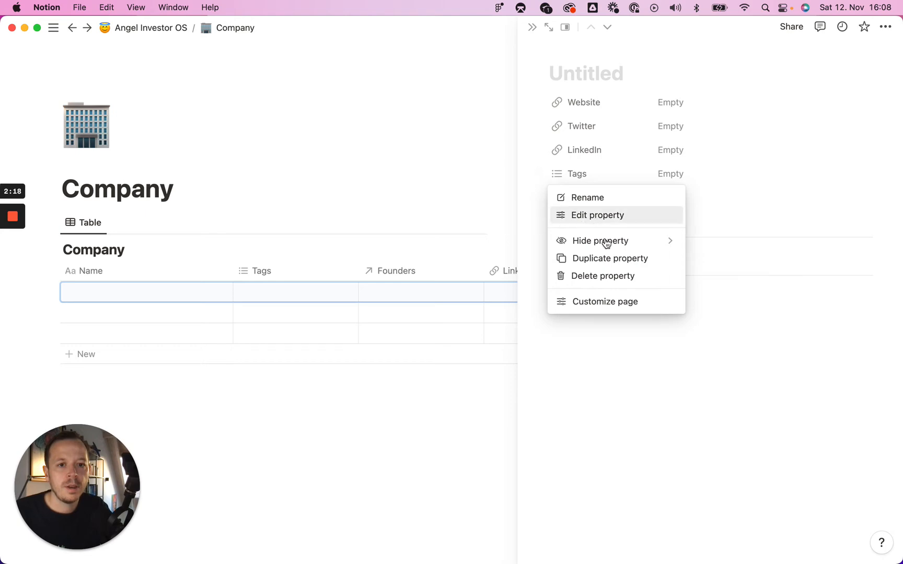
{"action": "left_click", "coordinate": [606, 277]}
{"action": "left_click", "coordinate": [489, 305]}
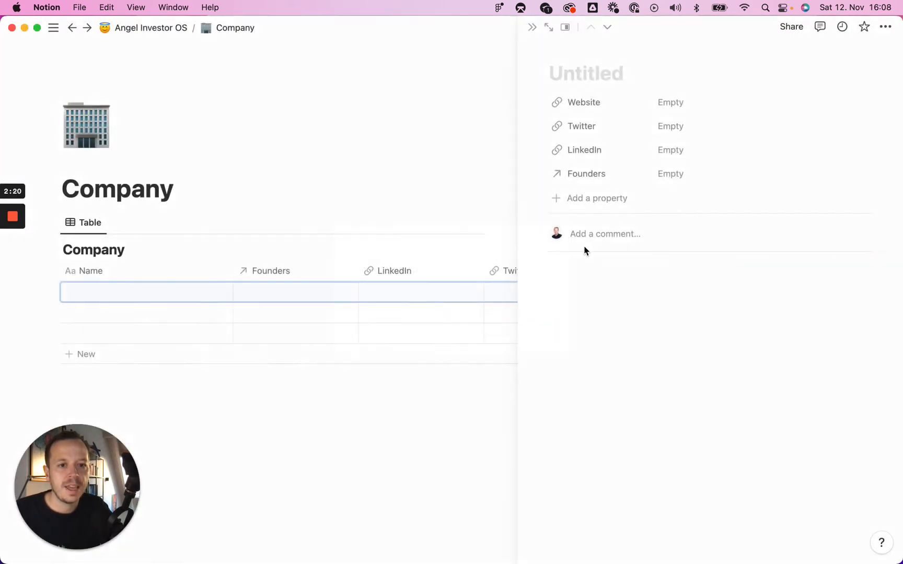
{"action": "left_click", "coordinate": [603, 201]}
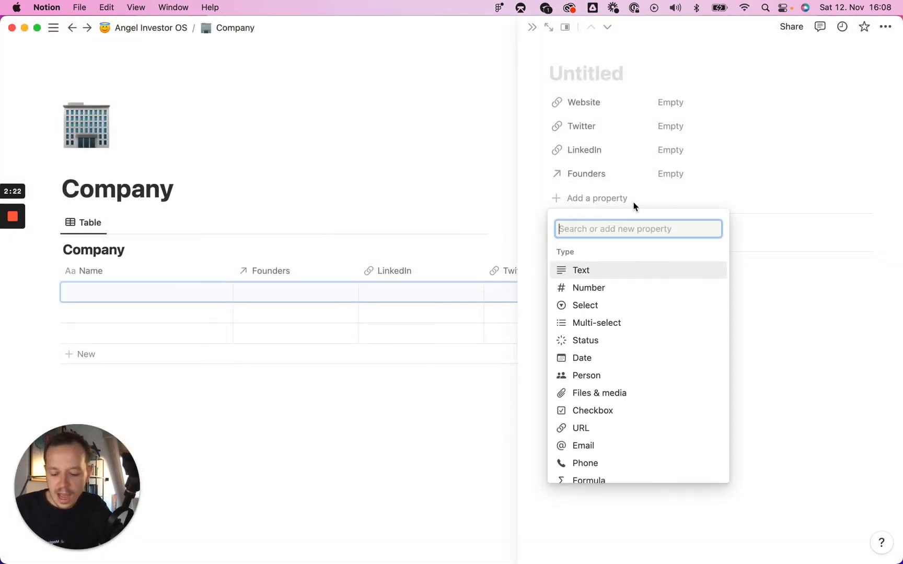
- Add a 'Category' multi-select with options SaaS, Digital Products and Marketplace
{"action": "left_click", "coordinate": [600, 321]}
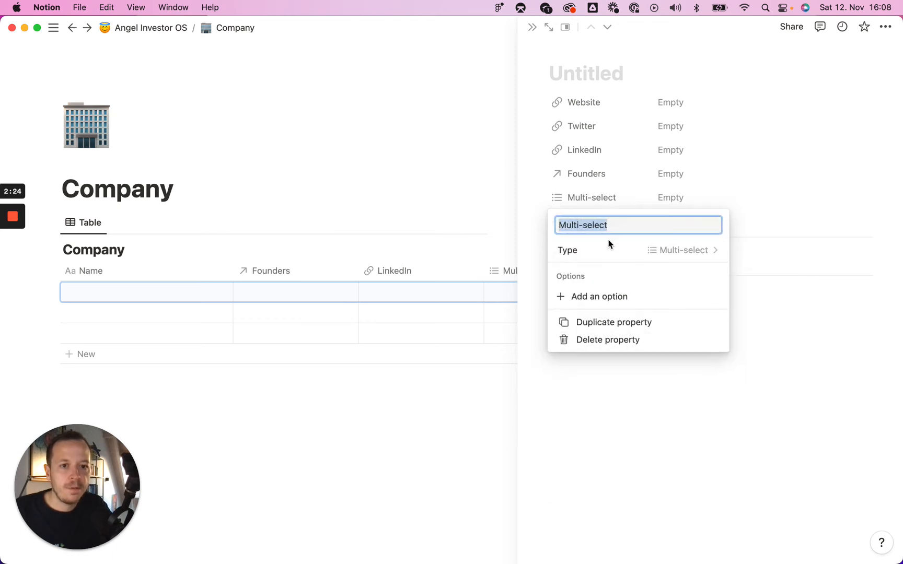
{"action": "type", "text": "C"}
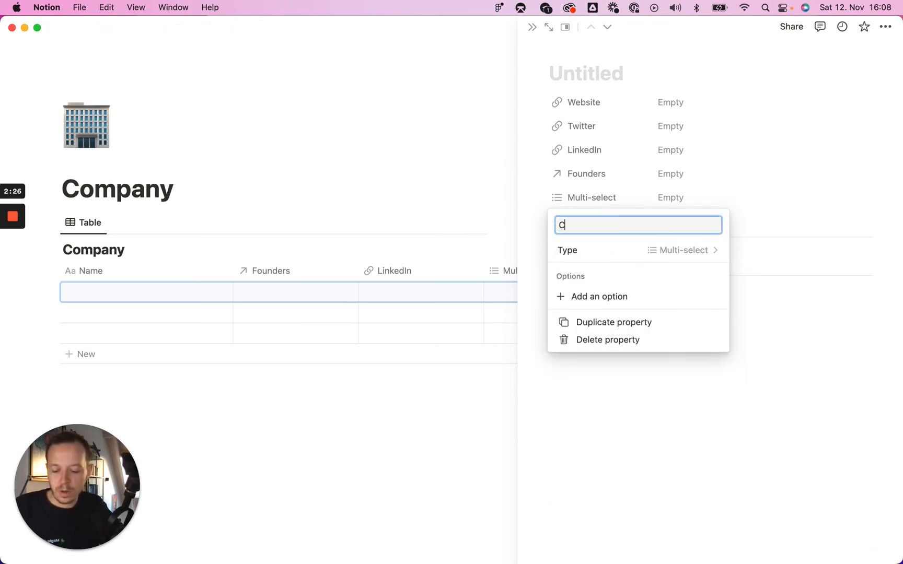
{"action": "type", "text": "ategory"}
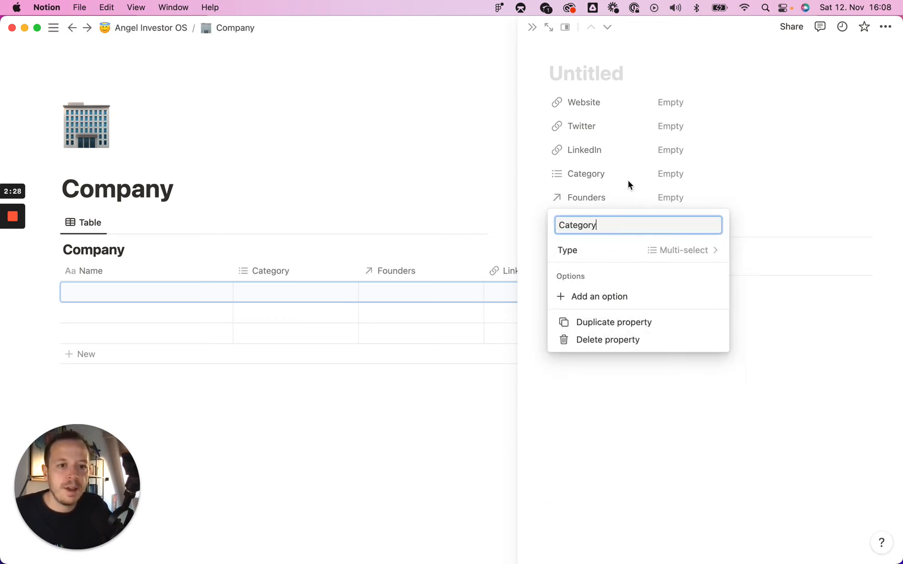
{"action": "left_click", "coordinate": [679, 176]}
{"action": "left_click", "coordinate": [679, 176]}
{"action": "type", "text": "SaaS"}
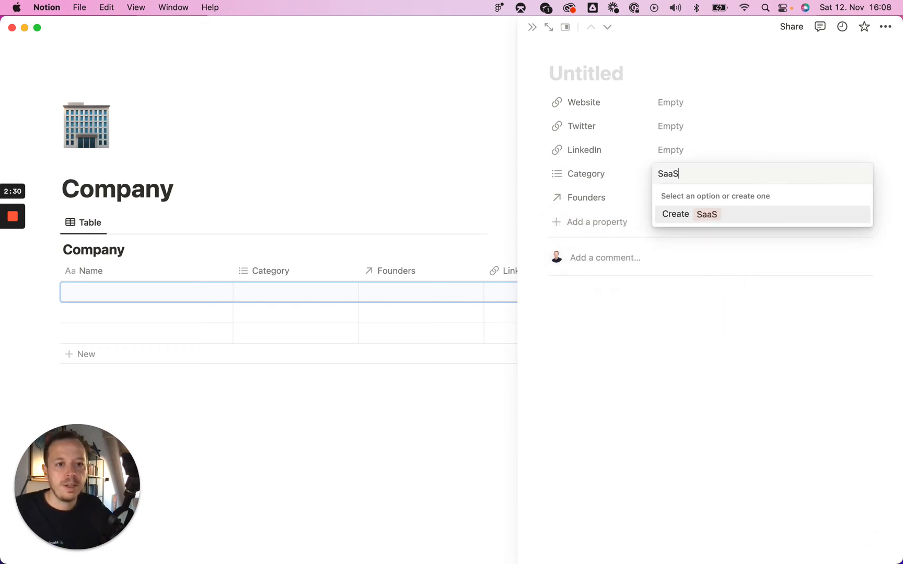
{"action": "key", "text": "Return"}
{"action": "type", "text": "Digital Pr"}
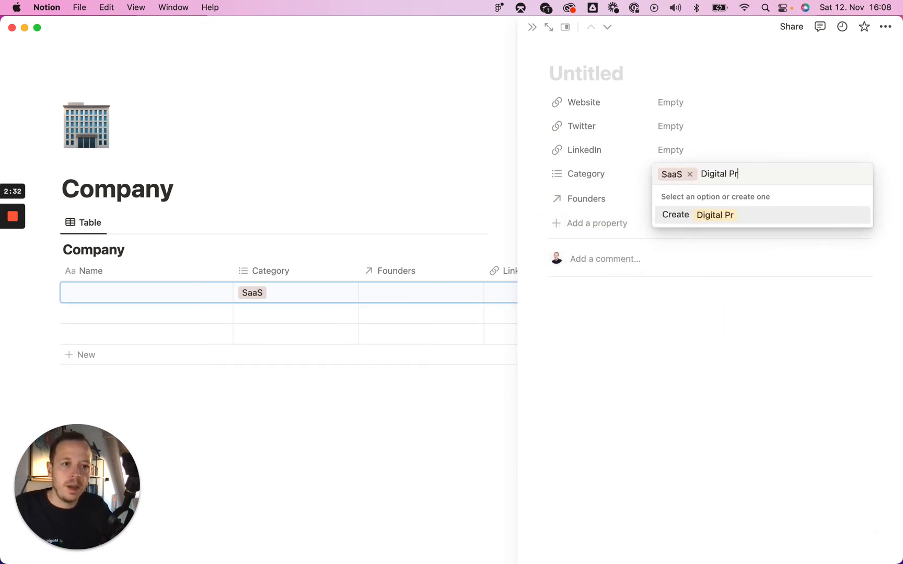
{"action": "type", "text": "oducts"}
{"action": "key", "text": "Return"}
{"action": "type", "text": "Marketplace"}
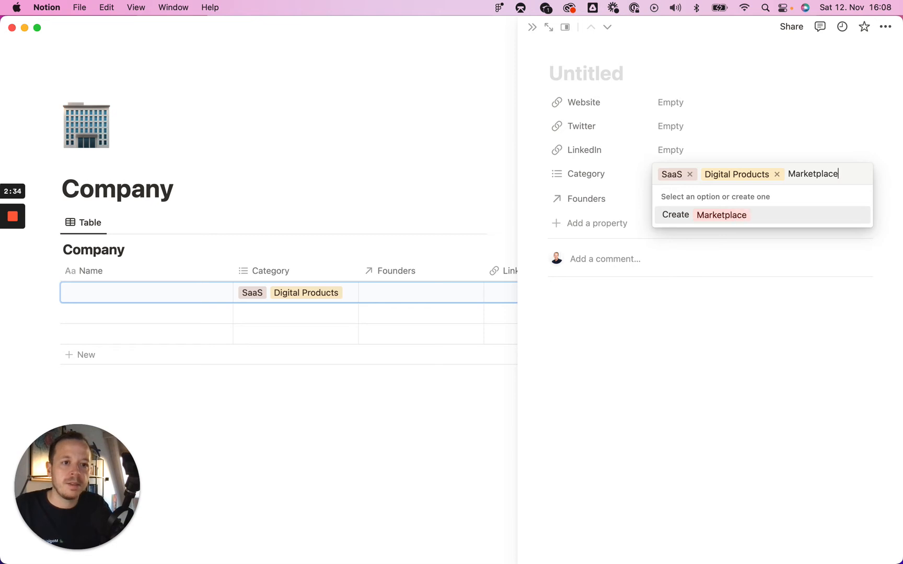
{"action": "key", "text": "Return"}
- Clear the category tags from this entry and close the side panel
{"action": "left_click", "coordinate": [660, 339]}
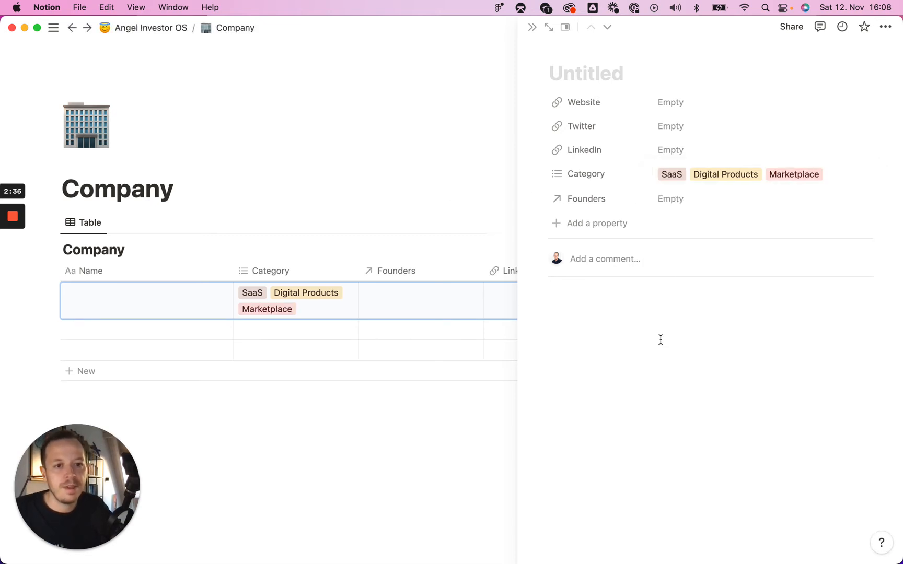
{"action": "left_click", "coordinate": [835, 166]}
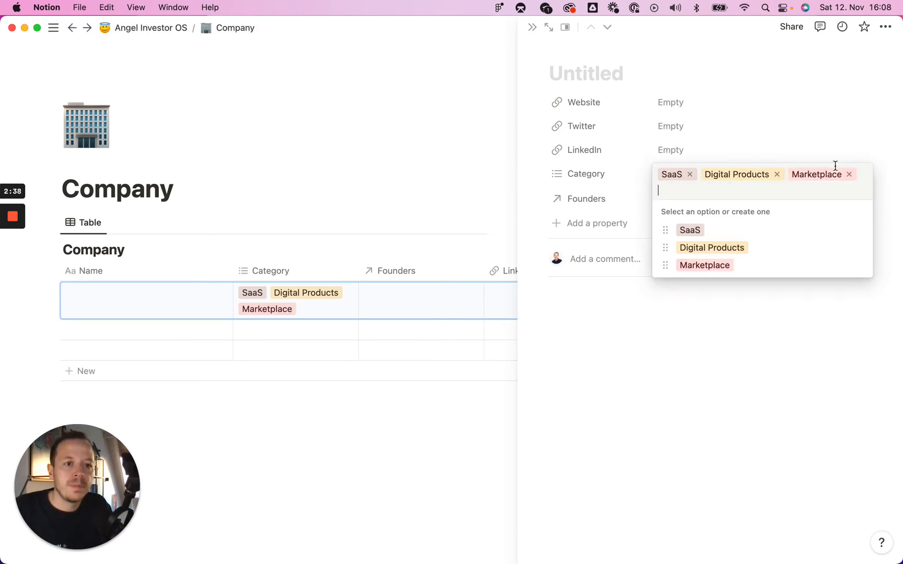
{"action": "key", "text": "BackSpace"}
{"action": "key", "text": "BackSpace"}
{"action": "key", "text": "BackSpace"}
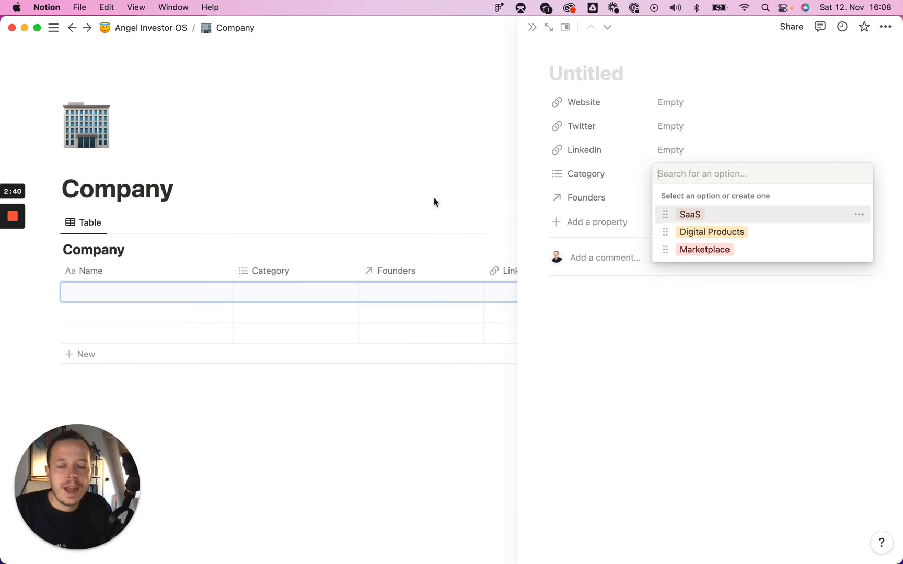
{"action": "left_click", "coordinate": [432, 196]}
{"action": "left_click", "coordinate": [531, 27]}
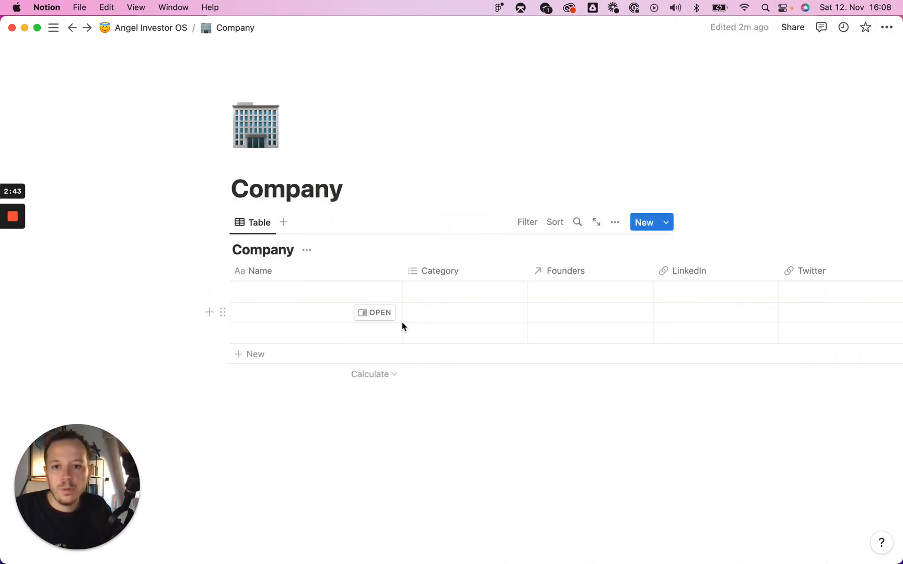
- Return to Angel Investor OS and open the first entry of the Founders database
{"action": "scroll", "coordinate": [403, 322], "scroll_direction": "right", "scroll_amount": 4}
{"action": "scroll", "coordinate": [403, 321], "scroll_direction": "left", "scroll_amount": 4}
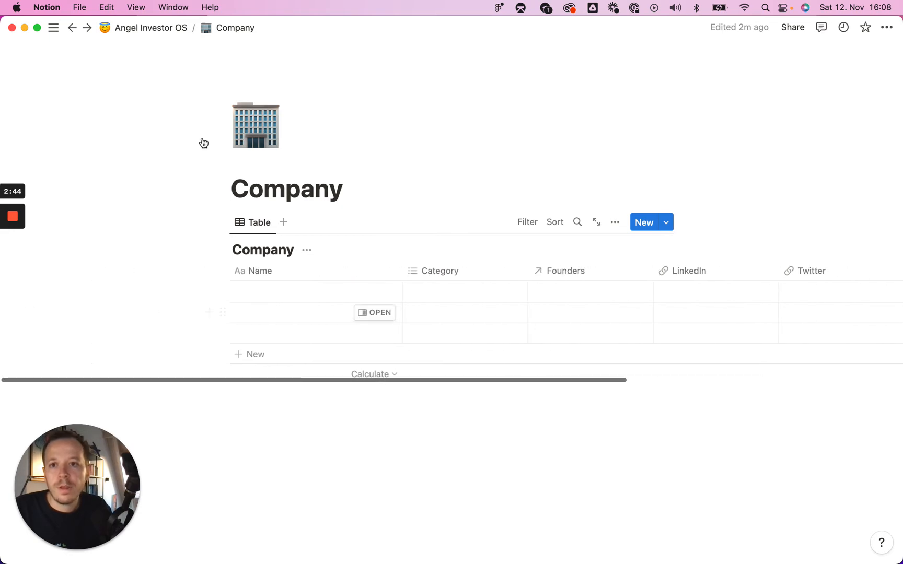
{"action": "left_click", "coordinate": [184, 30]}
{"action": "scroll", "coordinate": [463, 327], "scroll_direction": "down", "scroll_amount": 5}
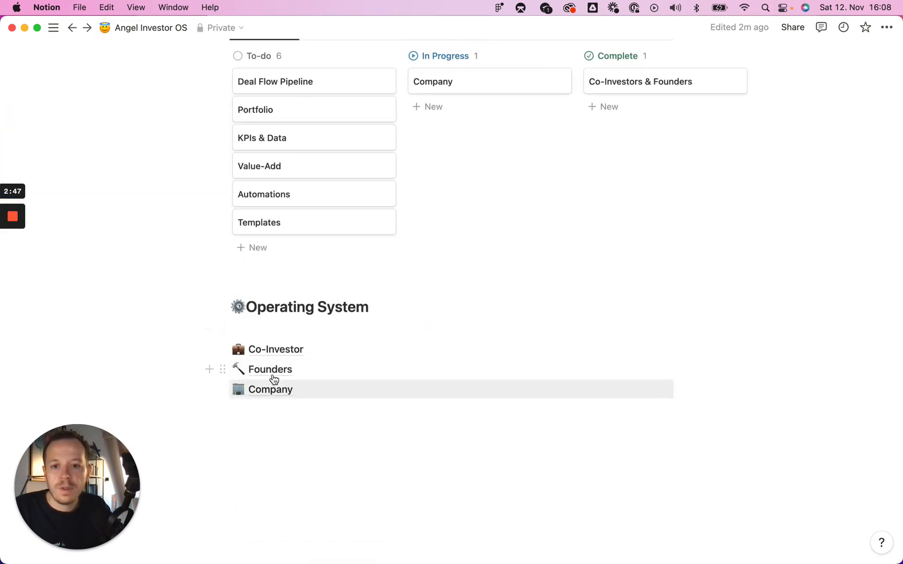
{"action": "left_click", "coordinate": [301, 370]}
{"action": "left_click", "coordinate": [305, 293]}
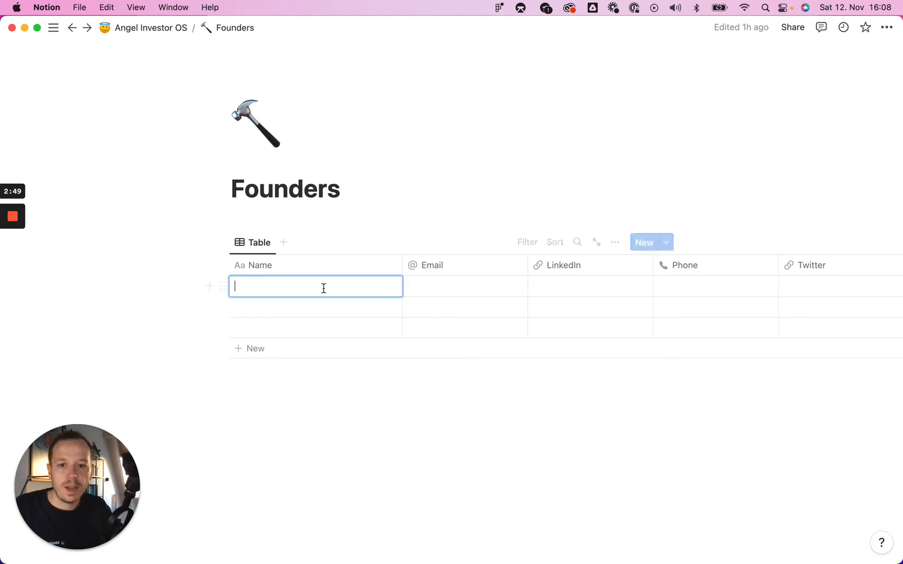
{"action": "type", "text": "Max"}
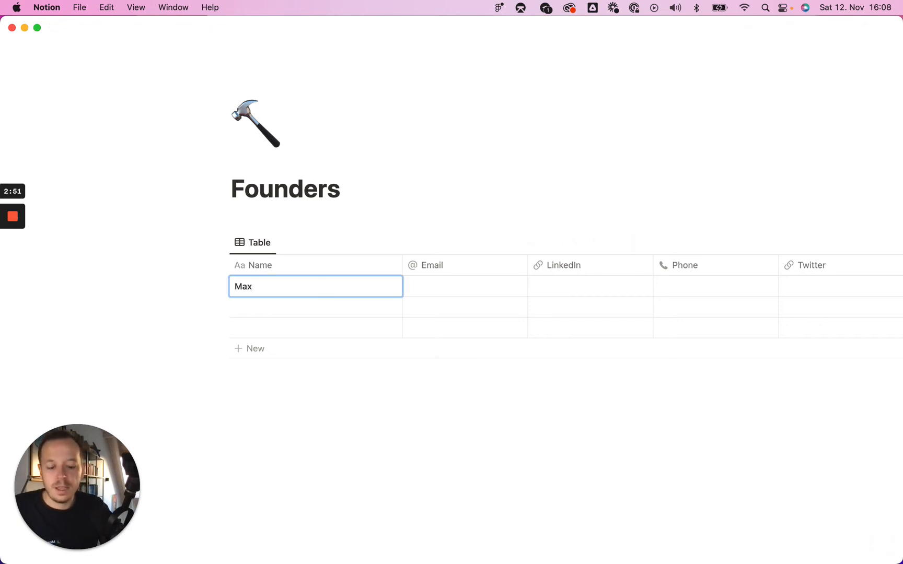
{"action": "key", "text": "Escape"}
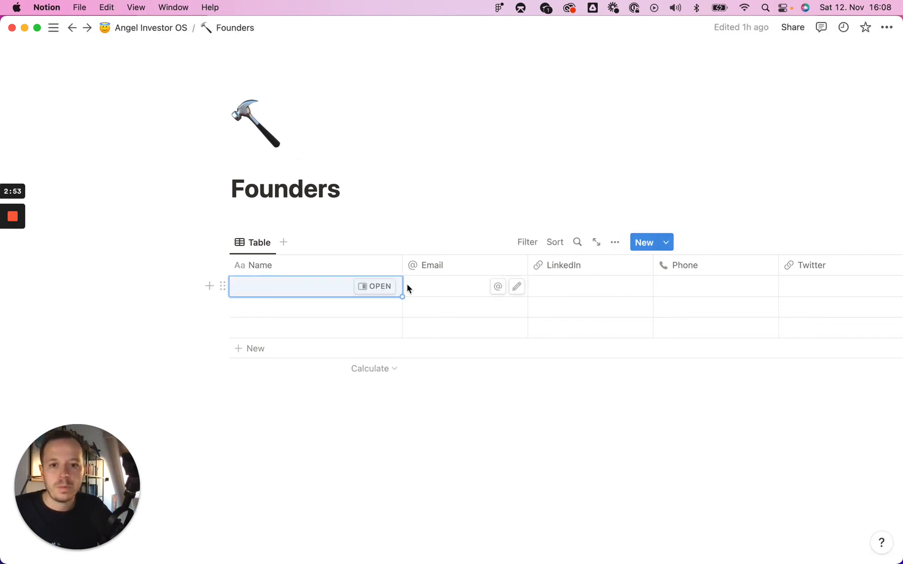
{"action": "left_click", "coordinate": [377, 287]}
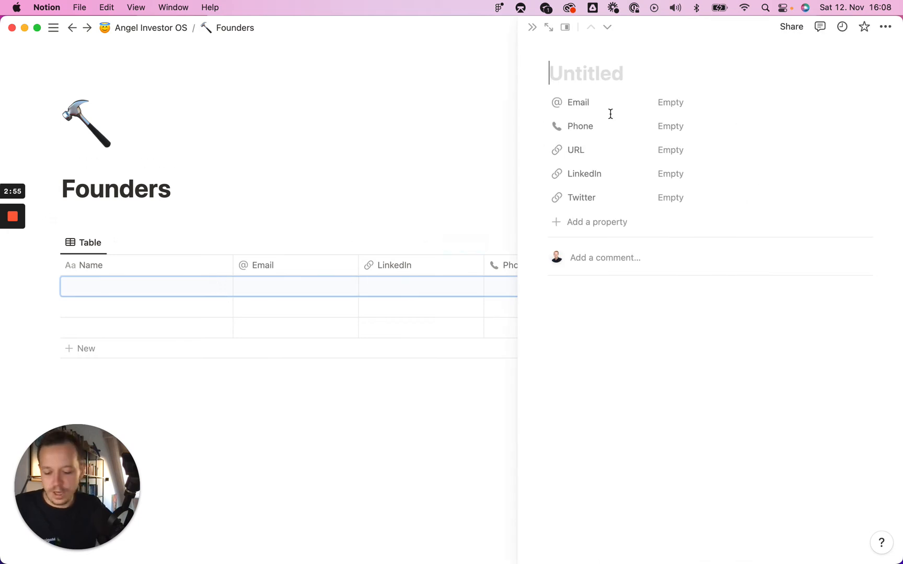
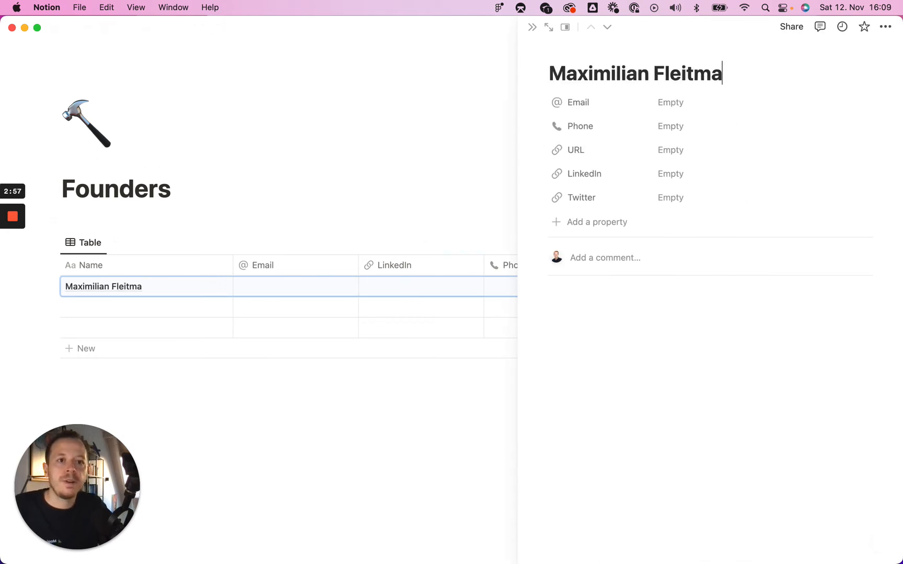
- Enter the first founder's full name and their basetemplates.com e-mail address
{"action": "key", "text": "Tab"}
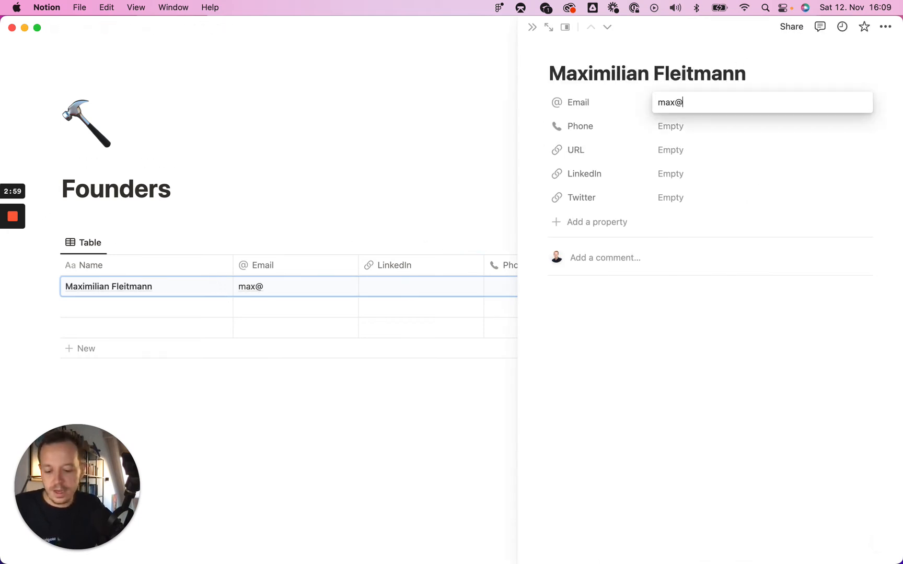
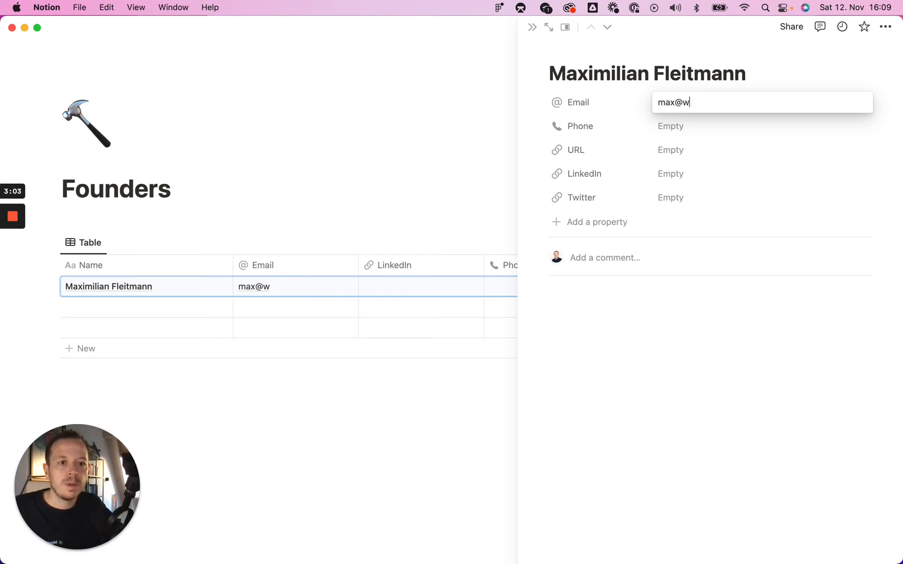
{"action": "type", "text": "basetemplates"}
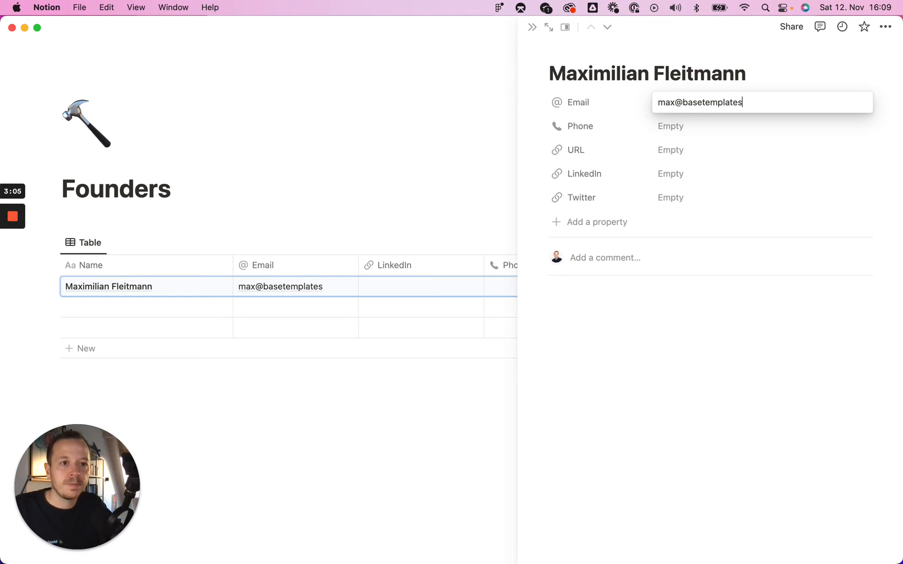
{"action": "type", "text": ".com"}
{"action": "key", "text": "Return"}
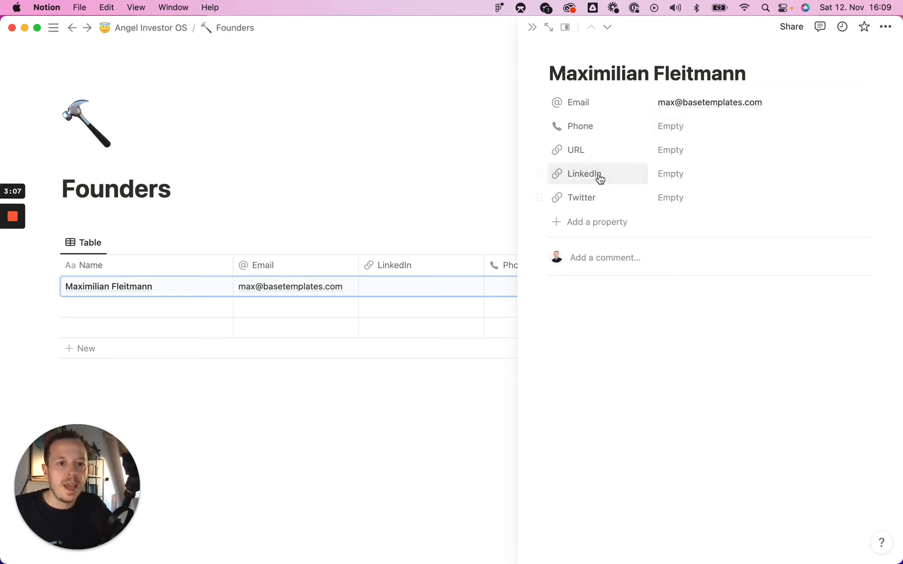
- Fill in the founder's website and Twitter links, leaving Phone empty
{"action": "left_click", "coordinate": [661, 152]}
{"action": "type", "text": "https:/"}
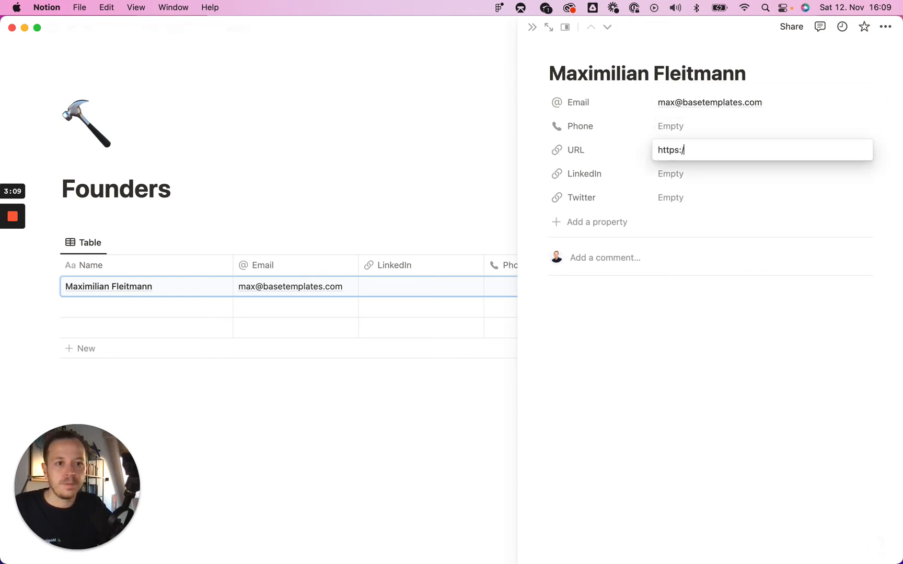
{"action": "type", "text": "/maxfleit.com"}
{"action": "key", "text": "Return"}
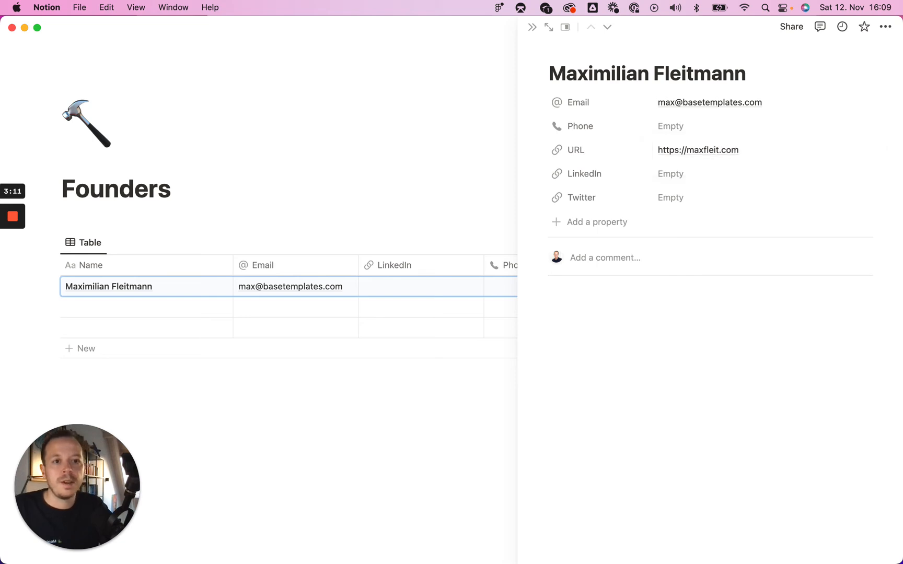
{"action": "left_click", "coordinate": [671, 197]}
{"action": "type", "text": "https://twitter.com/ma"}
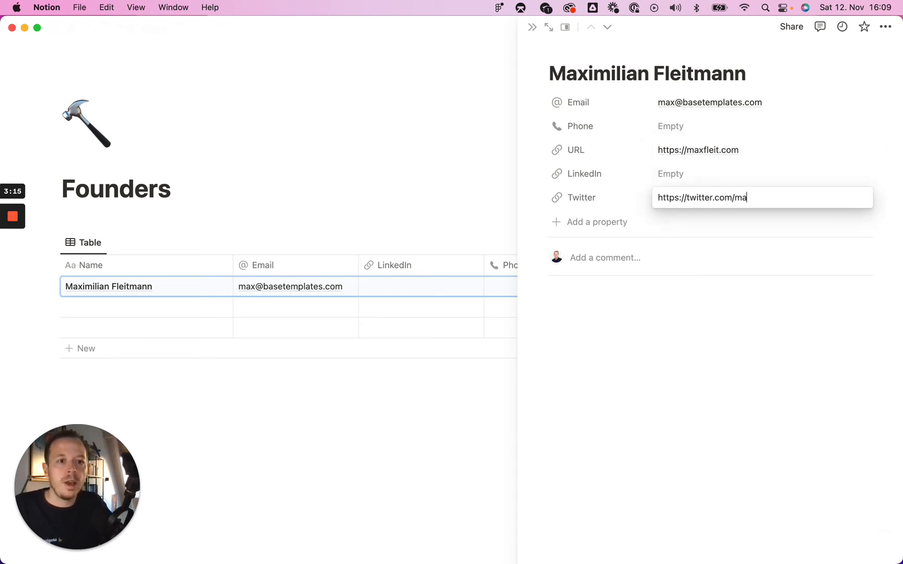
{"action": "type", "text": "xfleit"}
{"action": "key", "text": "Return"}
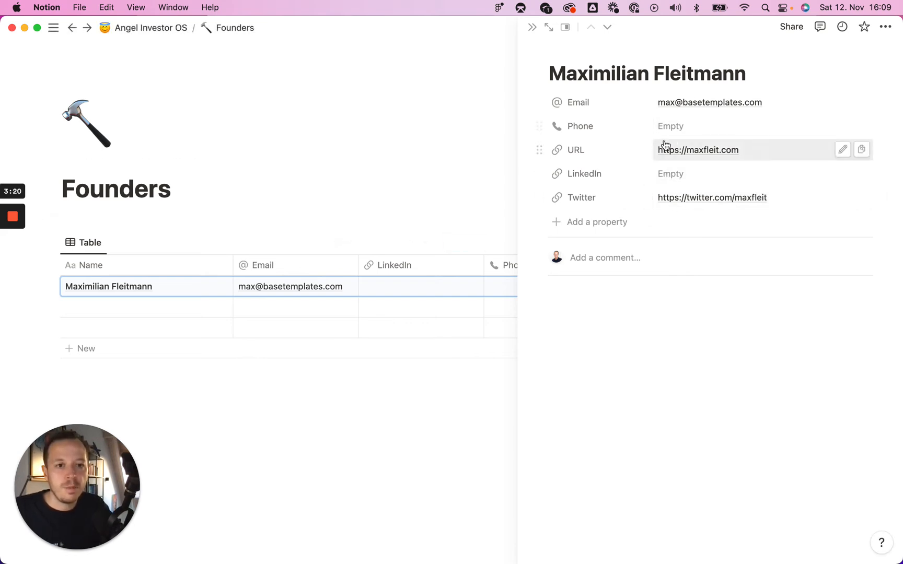
{"action": "left_click", "coordinate": [680, 123]}
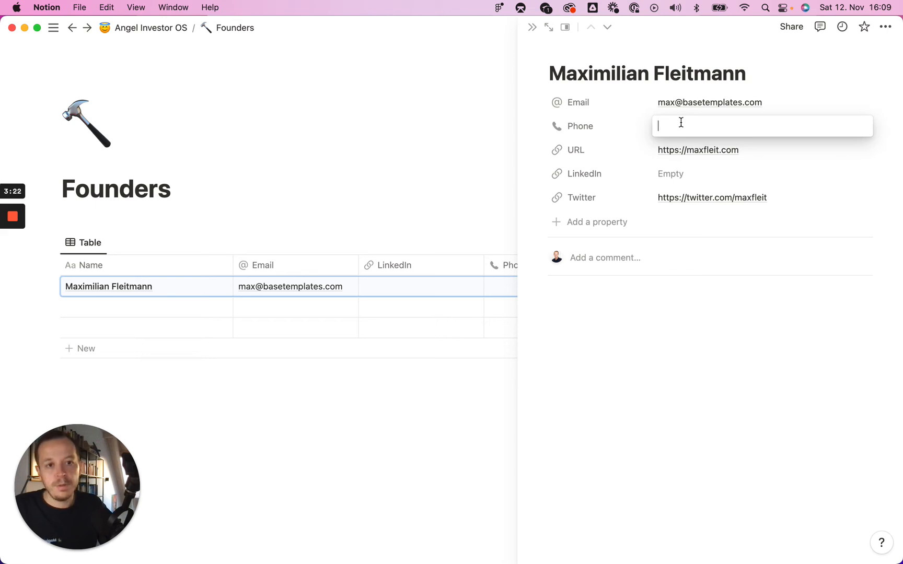
{"action": "left_click", "coordinate": [402, 205]}
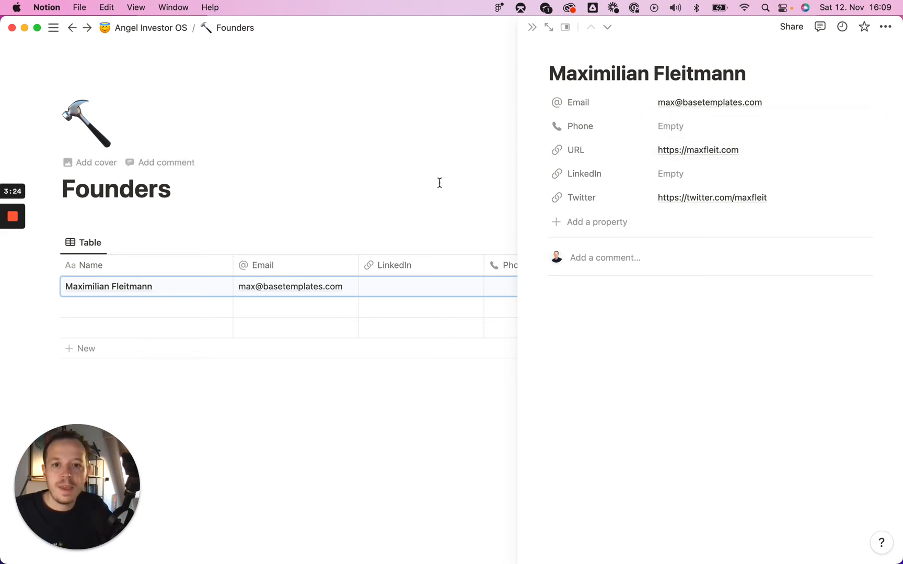
- Add a second founder row with their name and close the first founder's page
{"action": "left_click", "coordinate": [142, 310]}
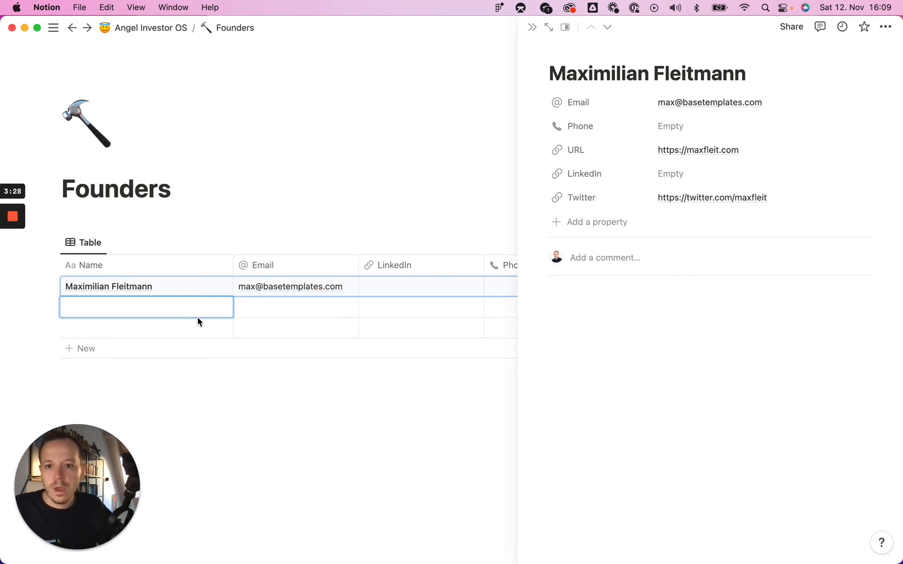
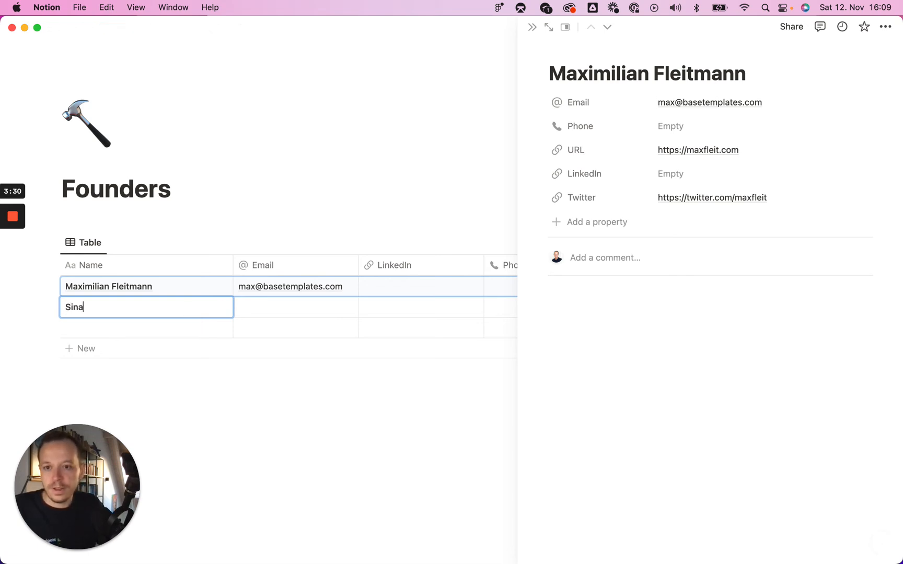
{"action": "key", "text": "Return"}
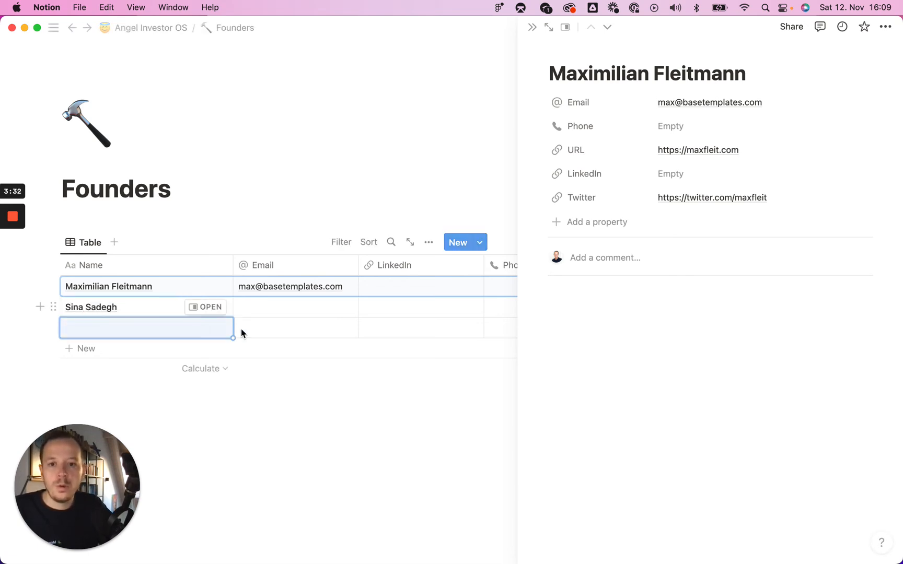
{"action": "left_click", "coordinate": [270, 315]}
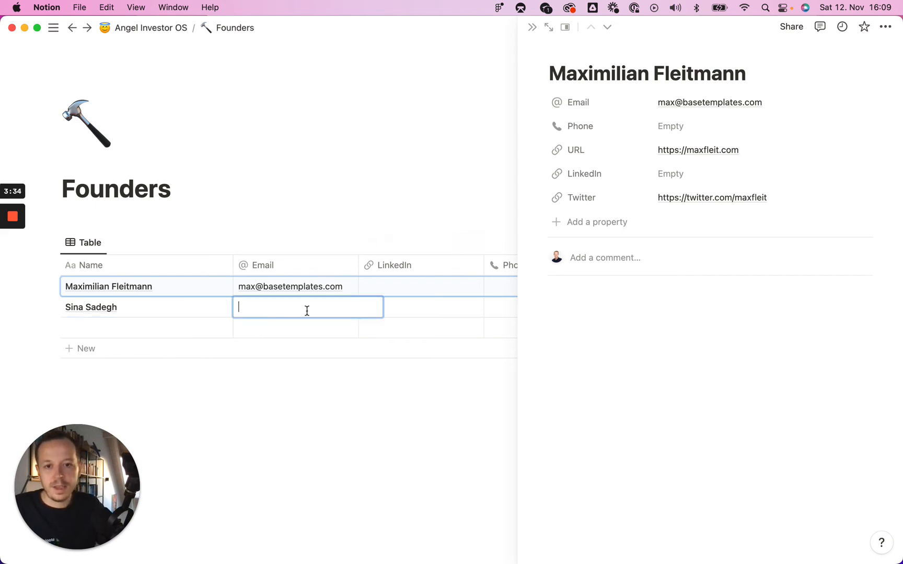
{"action": "key", "text": "Escape"}
{"action": "key", "text": "Escape"}
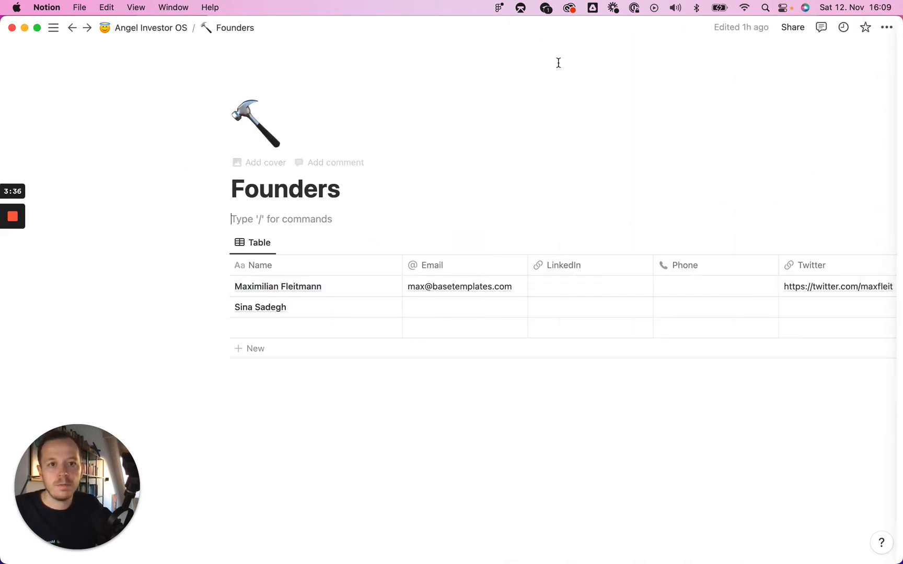
{"action": "left_click", "coordinate": [457, 312]}
- Open the second founder's page and enter their basetemplates.com e-mail address
{"action": "key", "text": "Escape"}
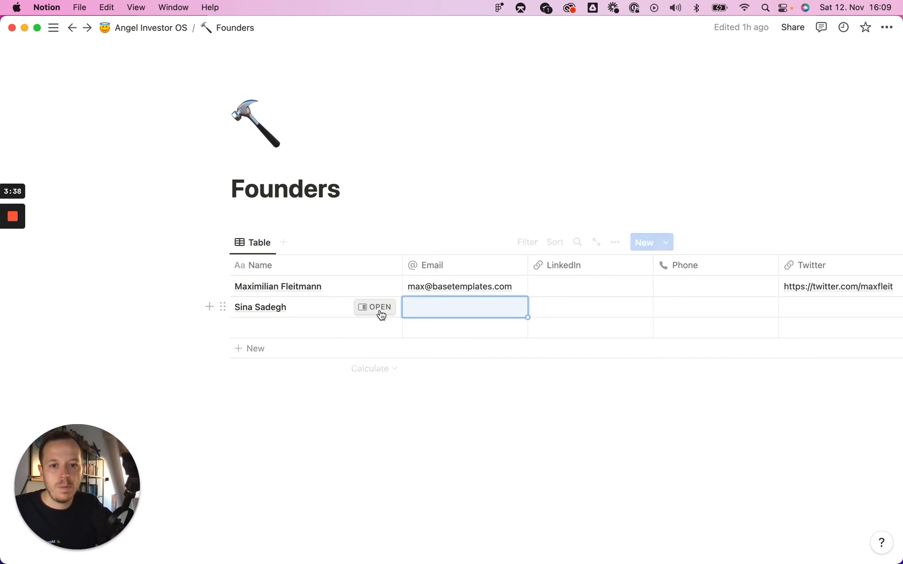
{"action": "key", "text": "space"}
{"action": "left_click", "coordinate": [668, 105]}
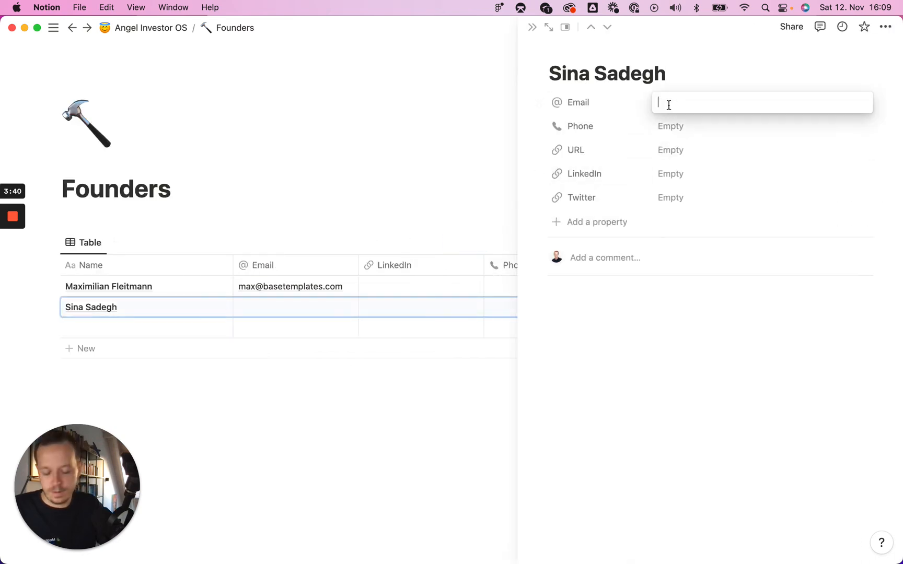
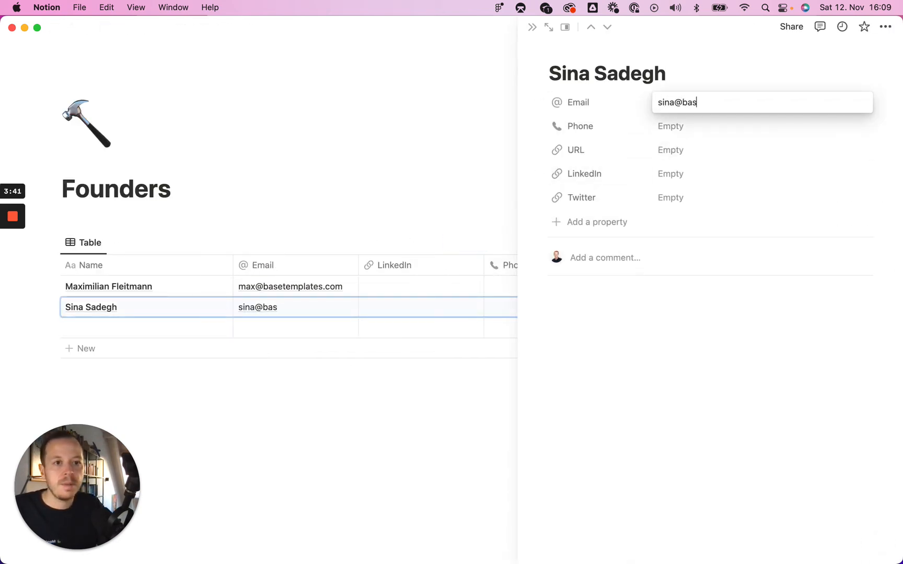
{"action": "key", "text": "Return"}
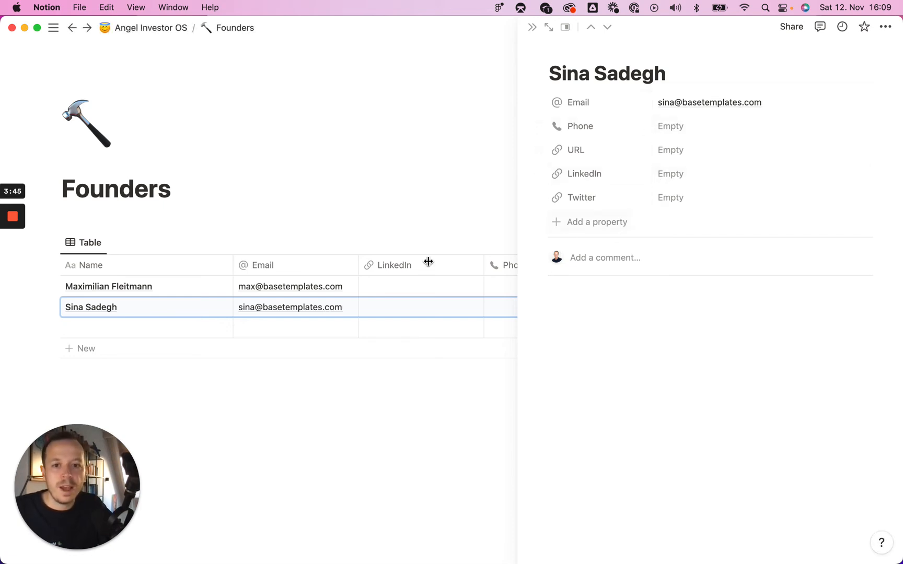
{"action": "left_click", "coordinate": [367, 193]}
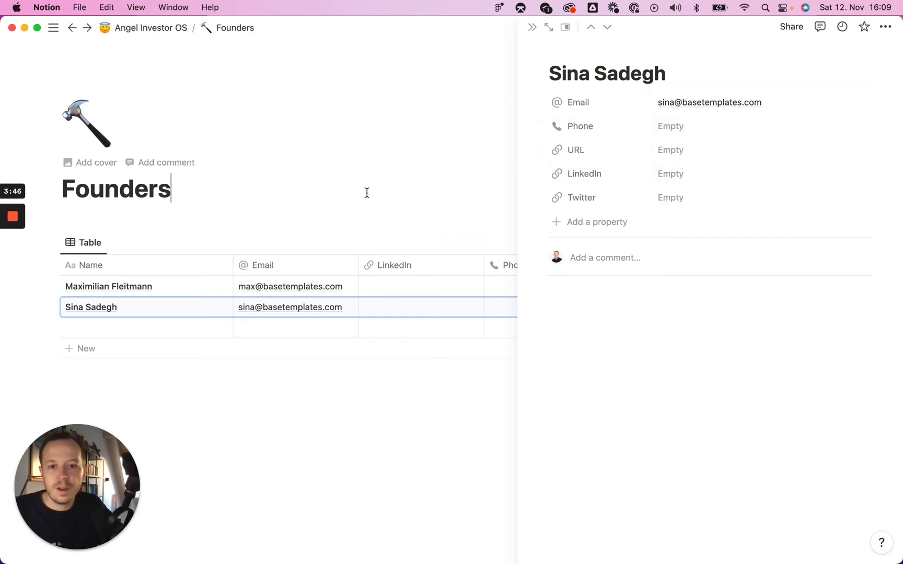
- Add a Company relation property to Founders and move it just below Email
{"action": "left_click", "coordinate": [601, 222]}
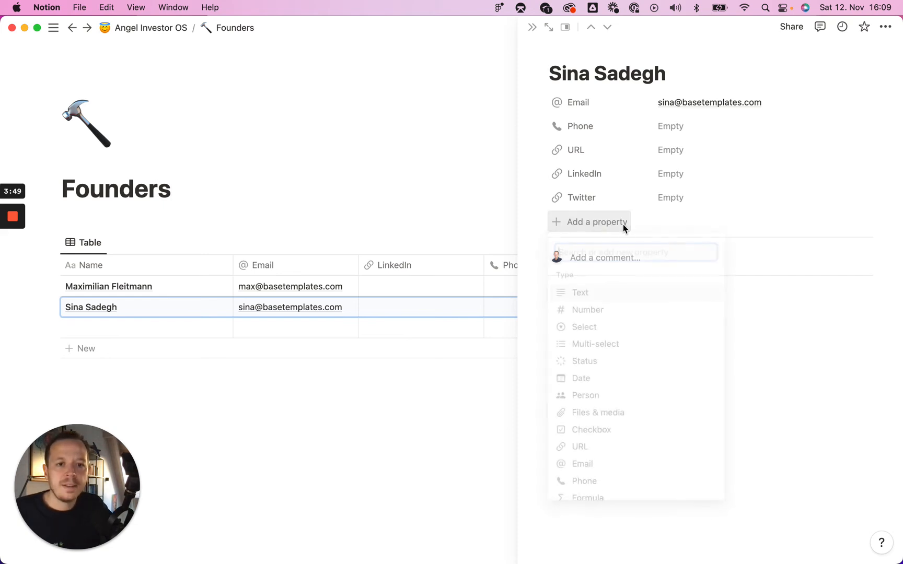
{"action": "scroll", "coordinate": [628, 344], "scroll_direction": "down", "scroll_amount": 5}
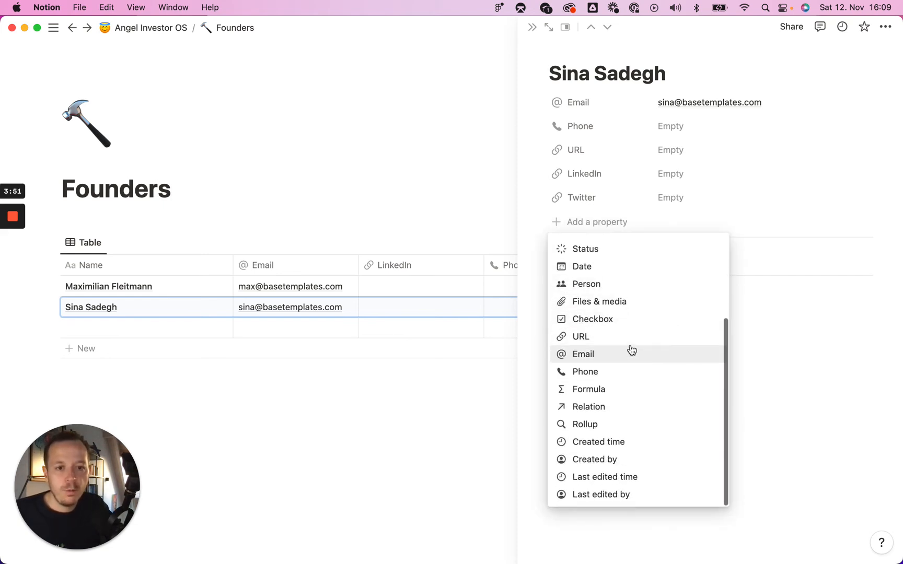
{"action": "left_click", "coordinate": [604, 408]}
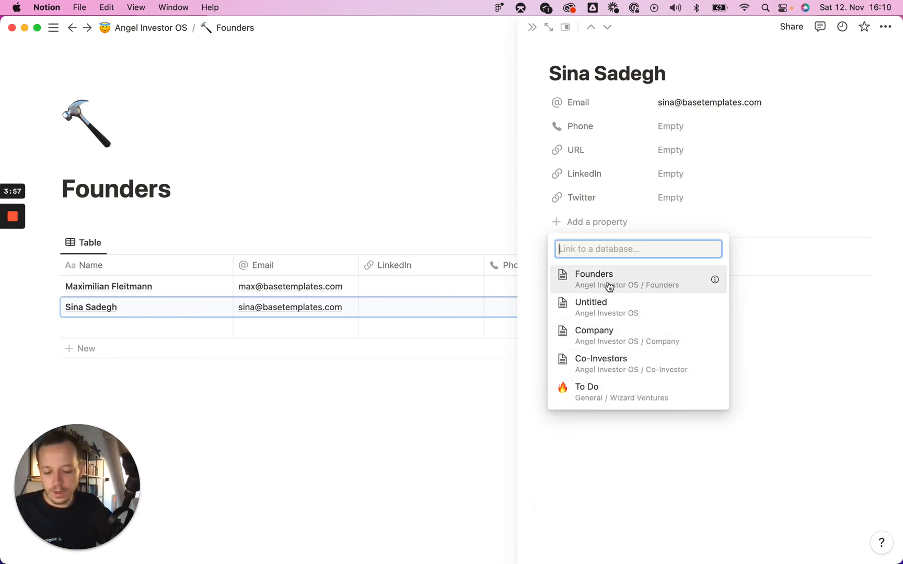
{"action": "type", "text": "company"}
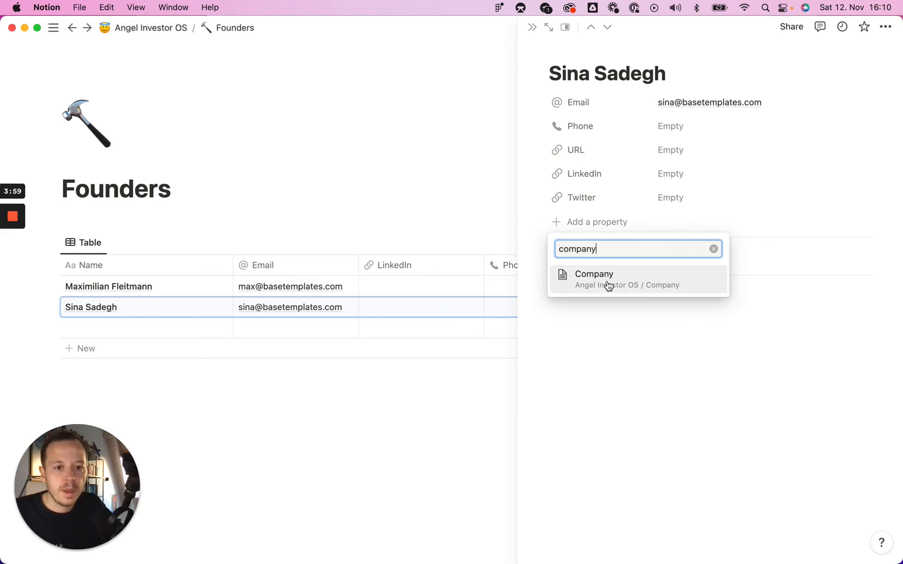
{"action": "left_click", "coordinate": [609, 282]}
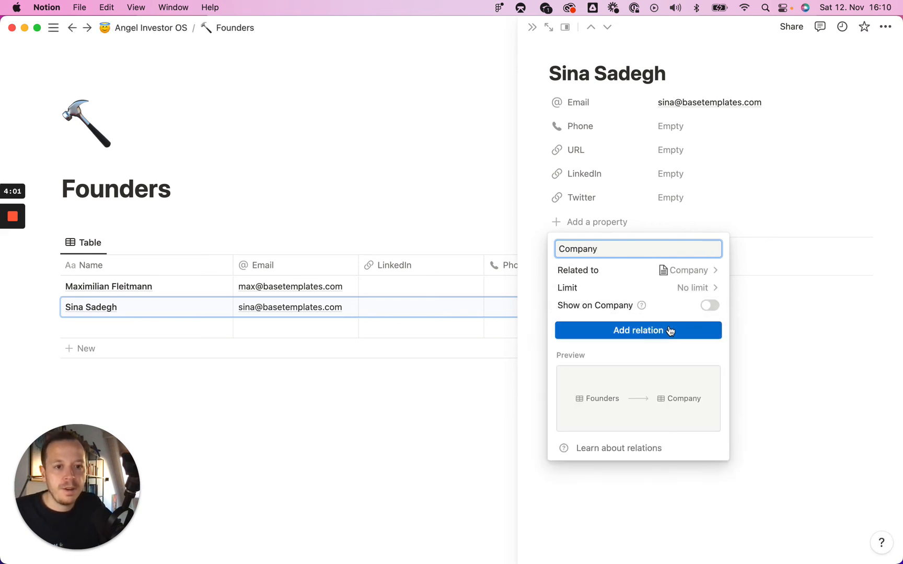
{"action": "left_click", "coordinate": [650, 331]}
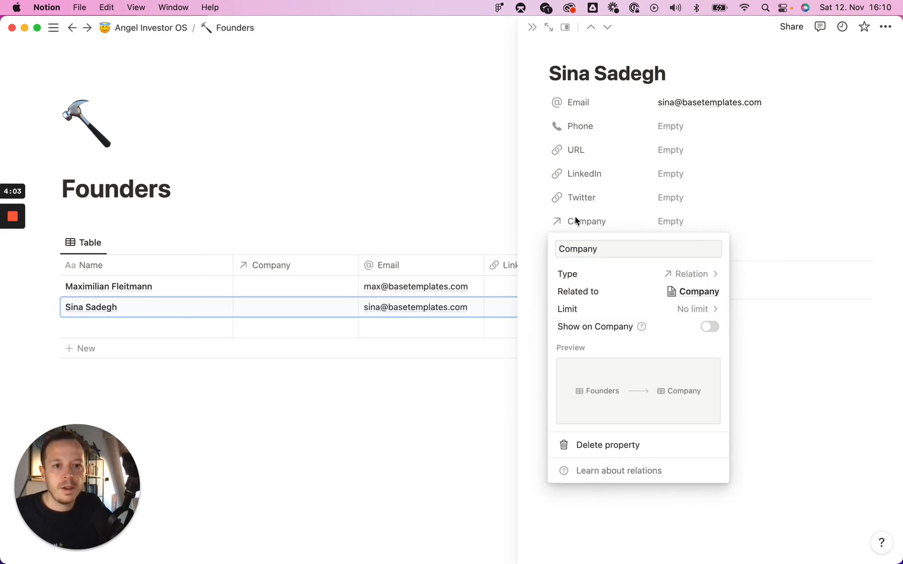
{"action": "left_click", "coordinate": [548, 234]}
{"action": "left_click_drag", "start_coordinate": [537, 222], "coordinate": [558, 135]}
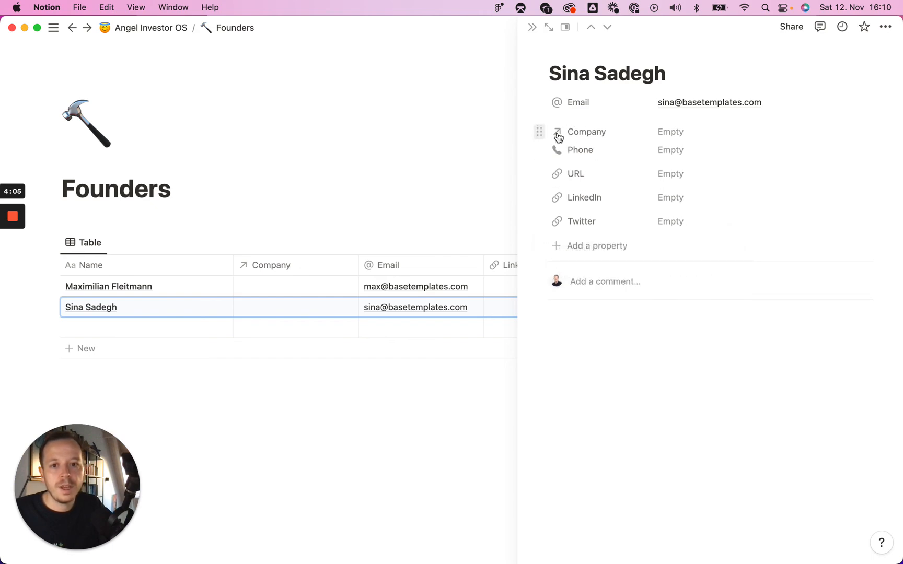
- From Angel Investor OS, open the Company database and name its first entry 'BaseTemplates'
{"action": "left_click", "coordinate": [141, 28]}
{"action": "scroll", "coordinate": [327, 375], "scroll_direction": "down", "scroll_amount": 10}
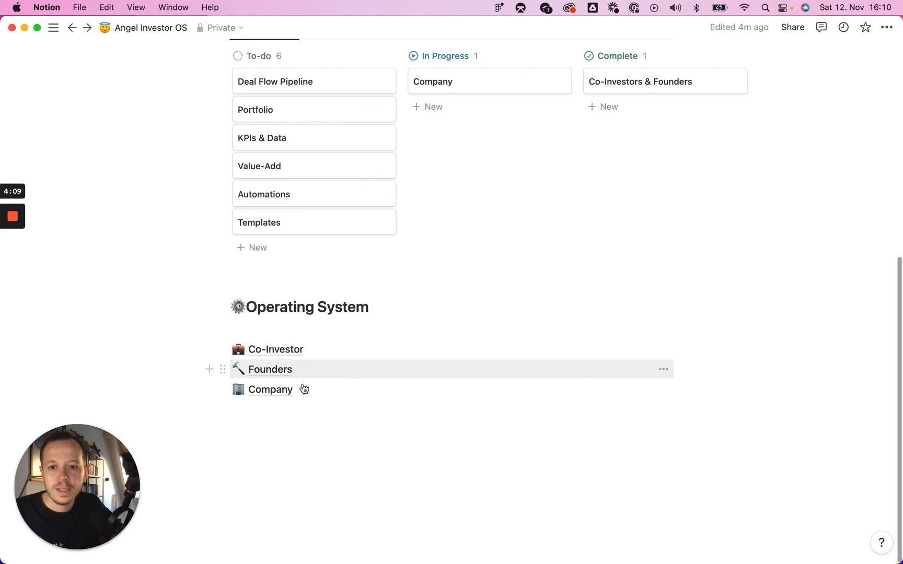
{"action": "left_click", "coordinate": [282, 396]}
{"action": "left_click", "coordinate": [297, 295]}
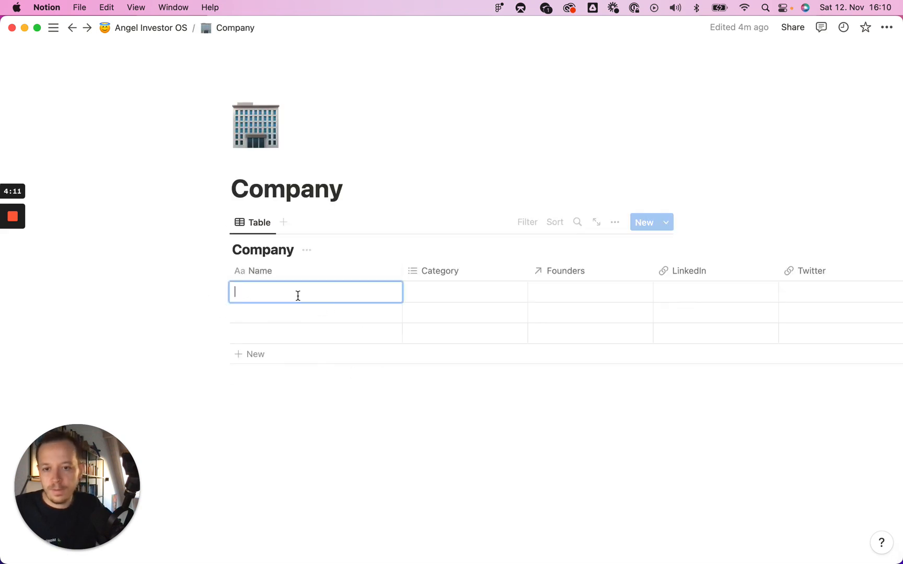
{"action": "type", "text": "BaseTemp"}
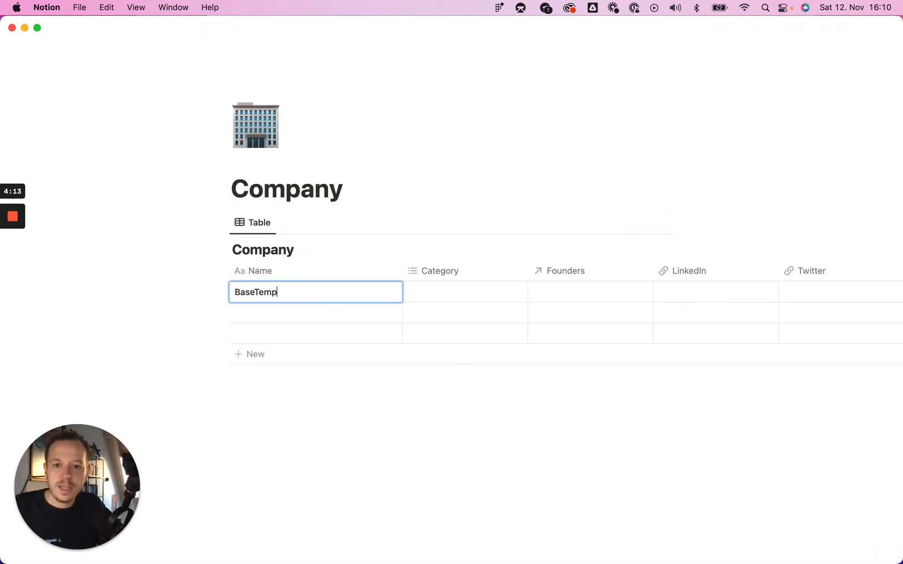
{"action": "type", "text": "lates"}
{"action": "key", "text": "Return"}
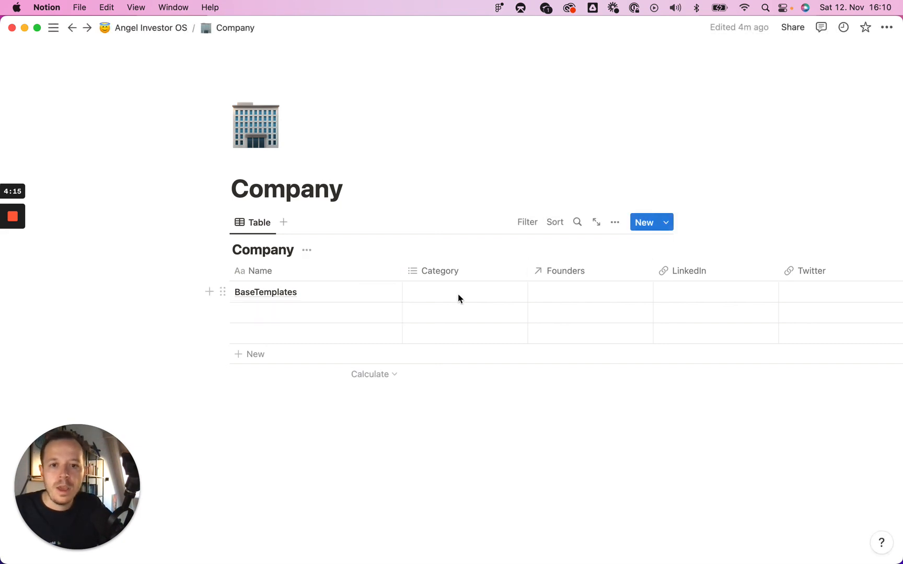
{"action": "left_click", "coordinate": [459, 297]}
- Set BaseTemplates' category to Digital Products and link both founder pages
{"action": "left_click", "coordinate": [462, 350]}
{"action": "key", "text": "Escape"}
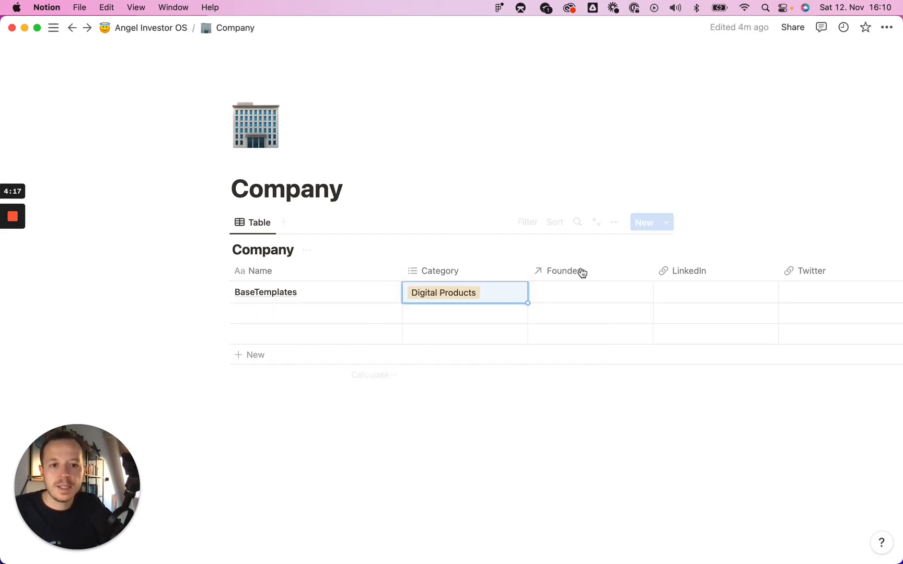
{"action": "left_click", "coordinate": [576, 293]}
{"action": "left_click", "coordinate": [609, 334]}
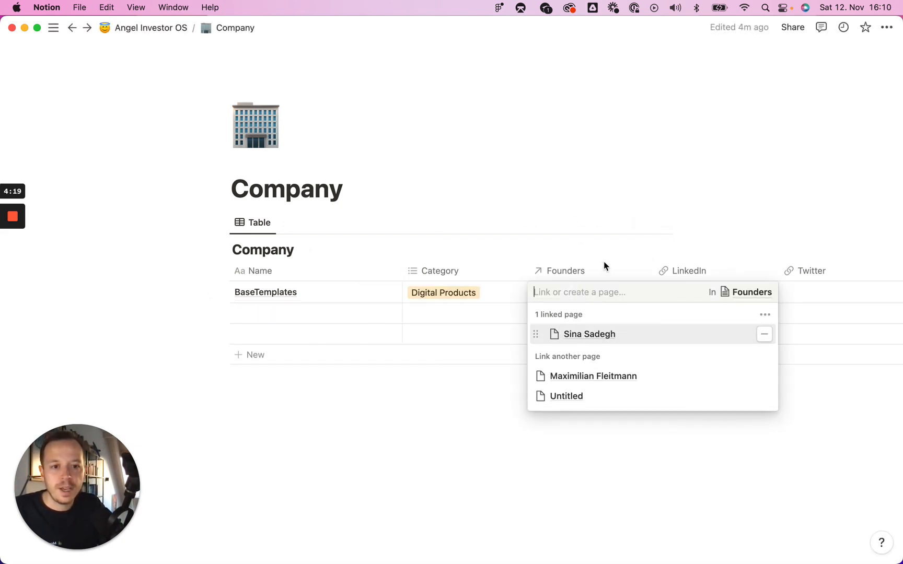
{"action": "left_click", "coordinate": [617, 376]}
{"action": "key", "text": "Escape"}
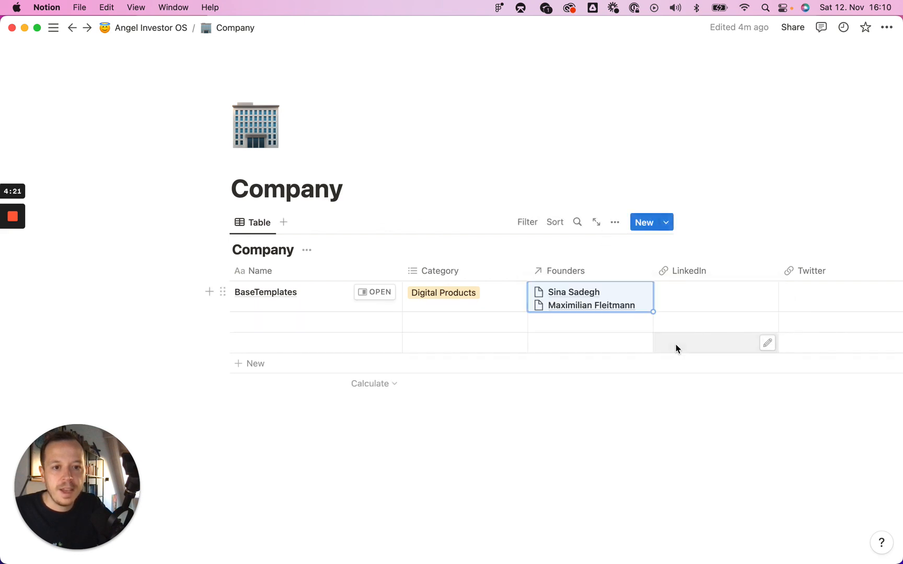
{"action": "scroll", "coordinate": [710, 296], "scroll_direction": "right", "scroll_amount": 5}
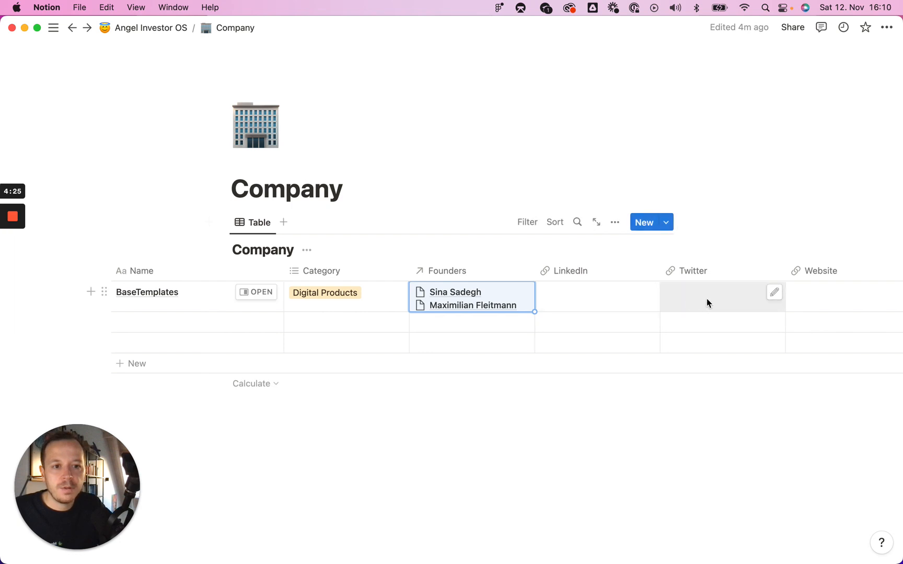
{"action": "left_click", "coordinate": [811, 301]}
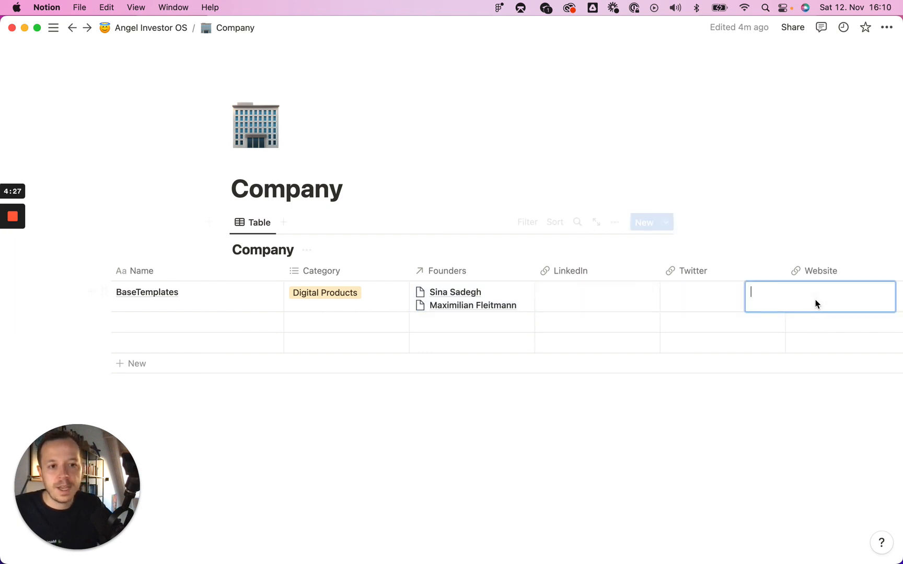
{"action": "type", "text": "https://bas"}
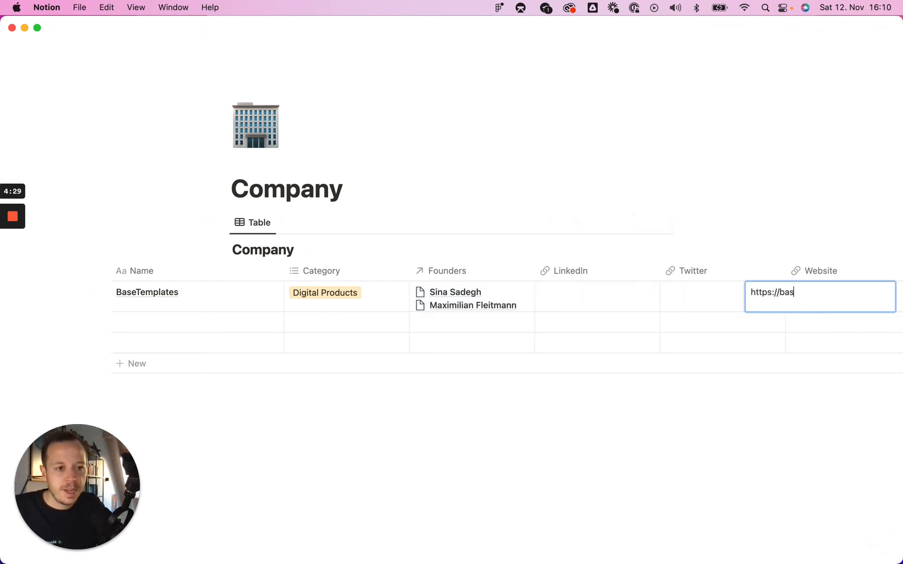
{"action": "type", "text": "etemplates.com"}
{"action": "key", "text": "Return"}
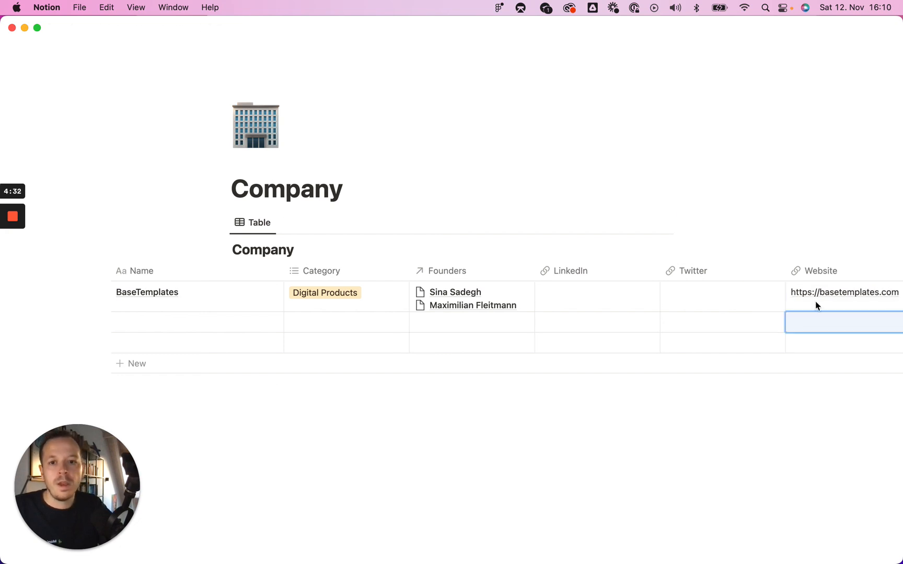
- Complete BaseTemplates' LinkedIn and Twitter links, then review the entry in side peek and close it
{"action": "mouse_move", "coordinate": [8, 259]}
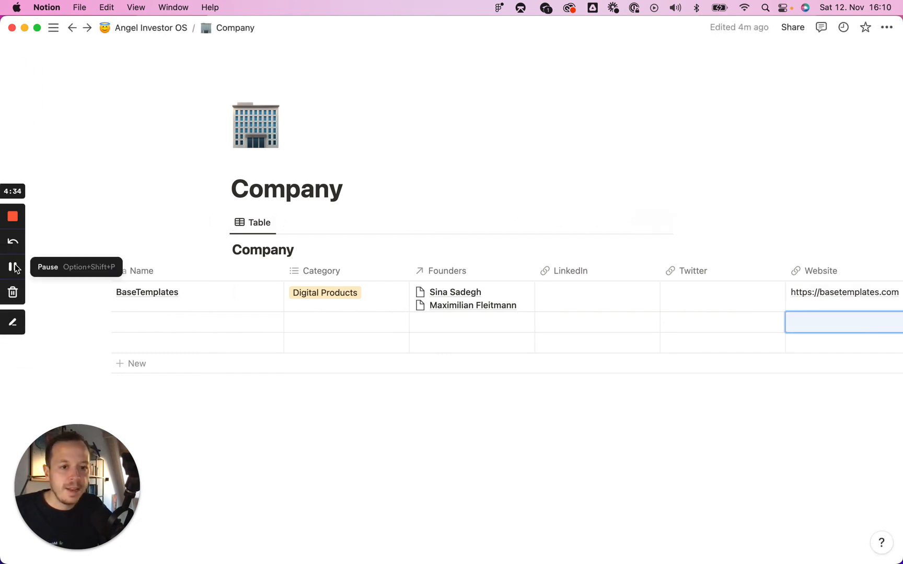
{"action": "left_click", "coordinate": [15, 267]}
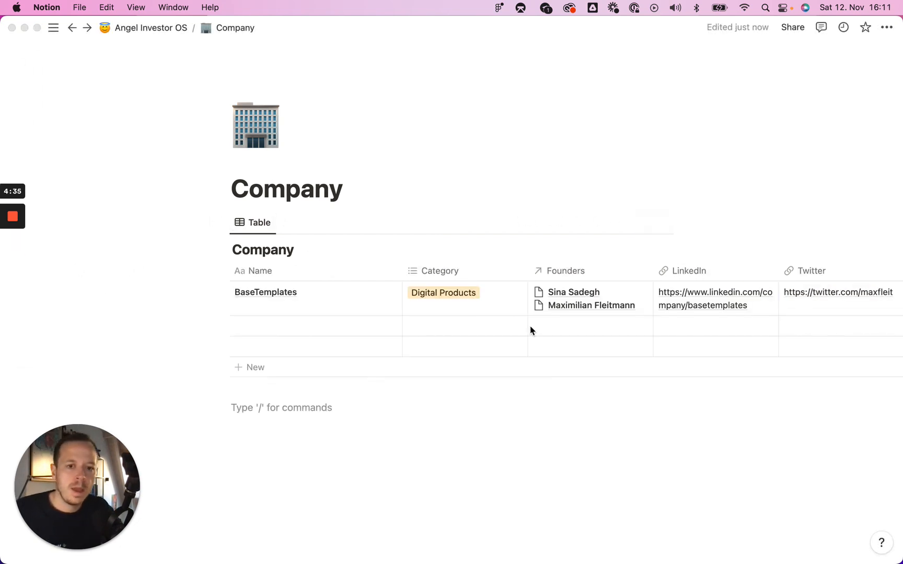
{"action": "scroll", "coordinate": [475, 301], "scroll_direction": "right", "scroll_amount": 10}
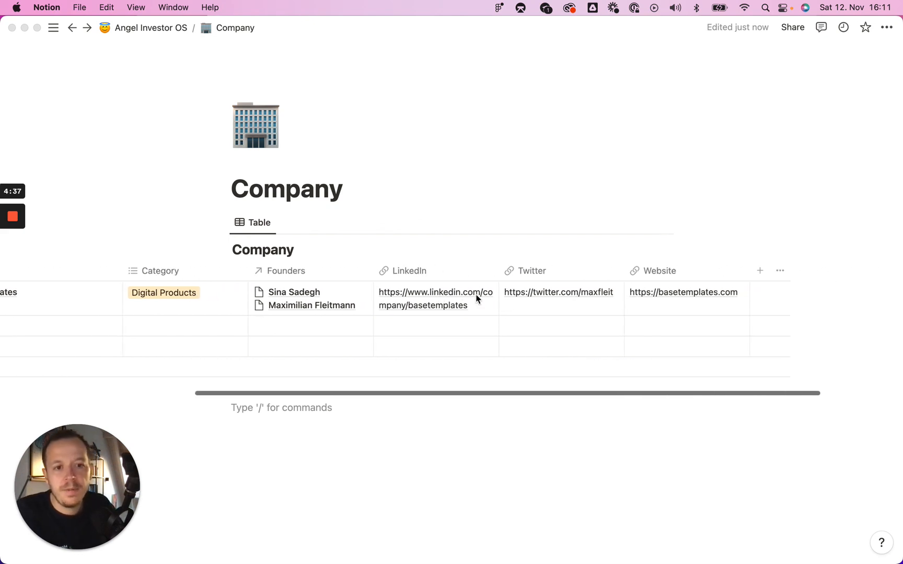
{"action": "scroll", "coordinate": [579, 316], "scroll_direction": "left", "scroll_amount": 10}
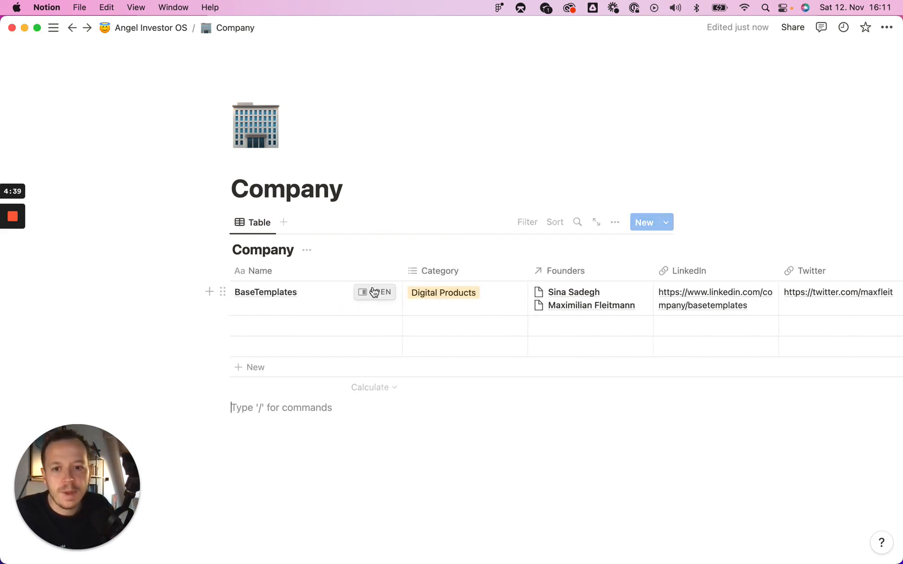
{"action": "left_click", "coordinate": [371, 293]}
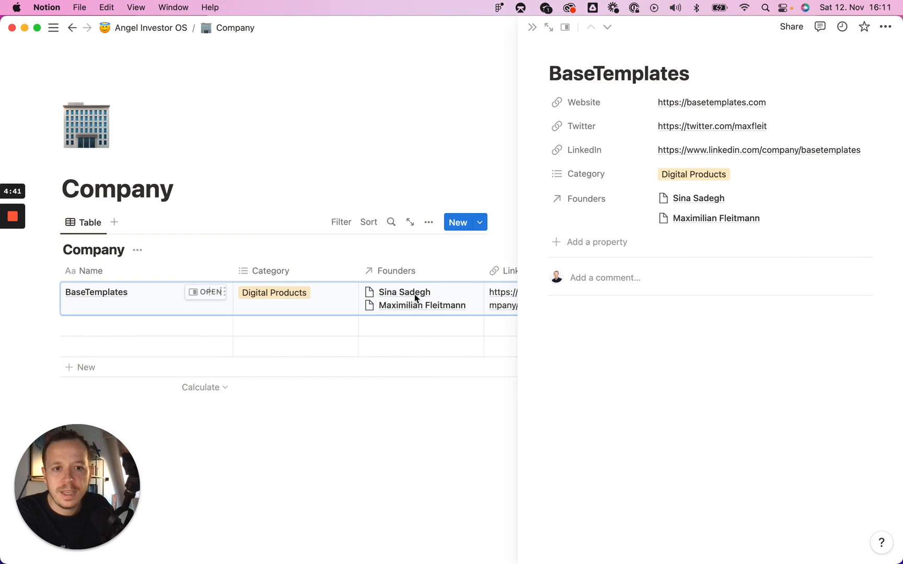
{"action": "left_click", "coordinate": [601, 357]}
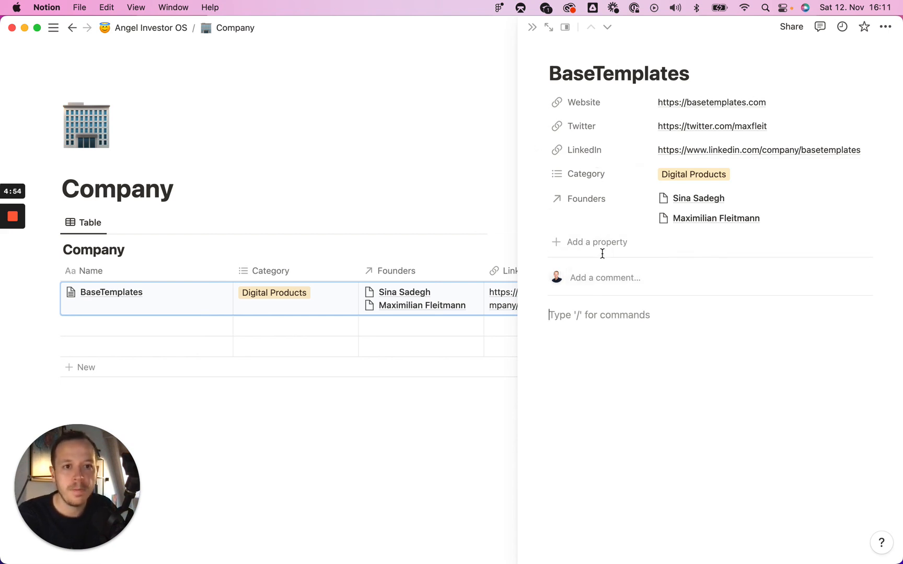
{"action": "left_click", "coordinate": [357, 125]}
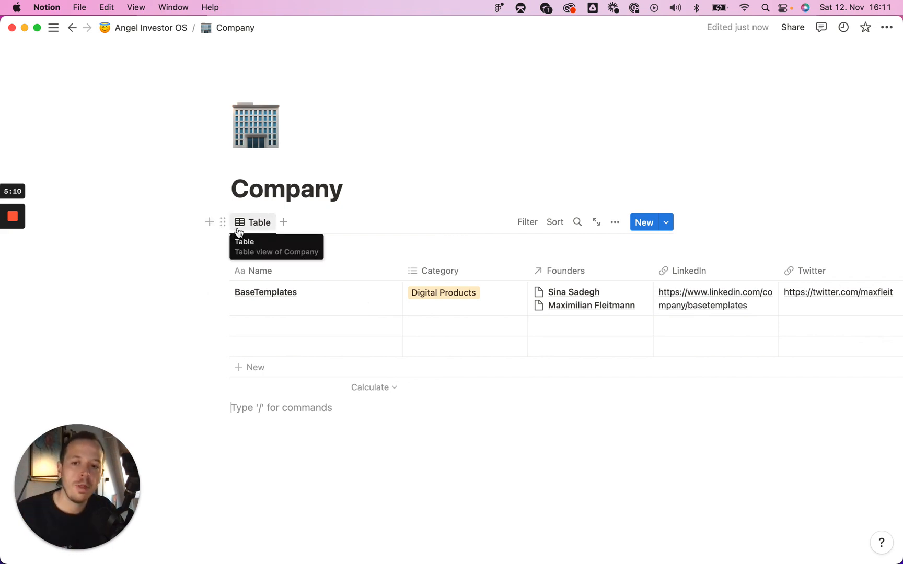
- Back on Angel Investor OS, drag the Roadmap's Company card from In Progress into Complete
{"action": "left_click", "coordinate": [167, 30]}
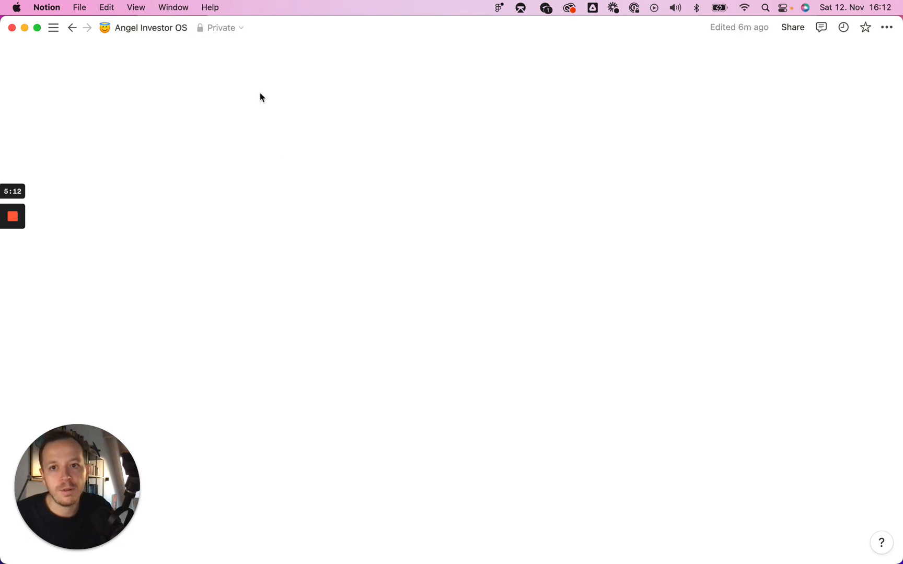
{"action": "scroll", "coordinate": [468, 299], "scroll_direction": "down", "scroll_amount": 6}
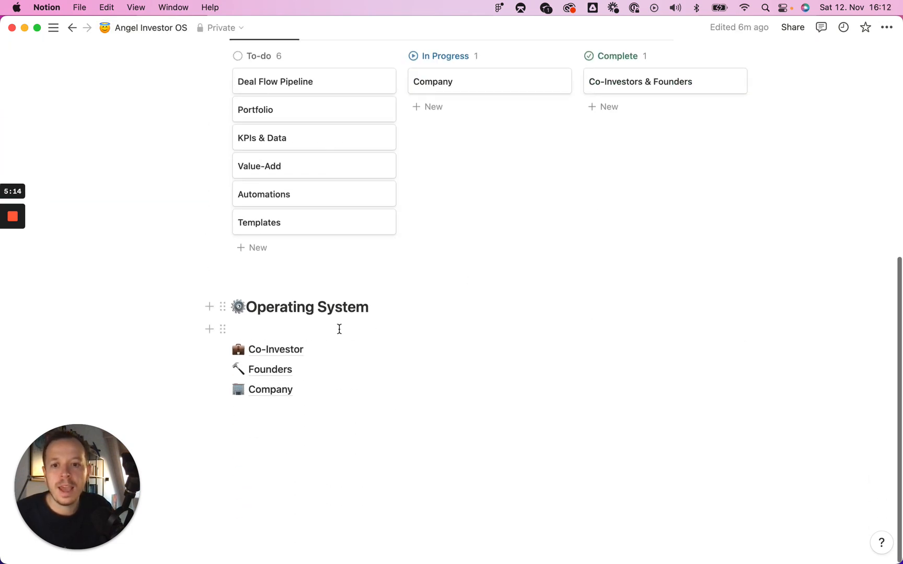
{"action": "scroll", "coordinate": [337, 330], "scroll_direction": "up", "scroll_amount": 1}
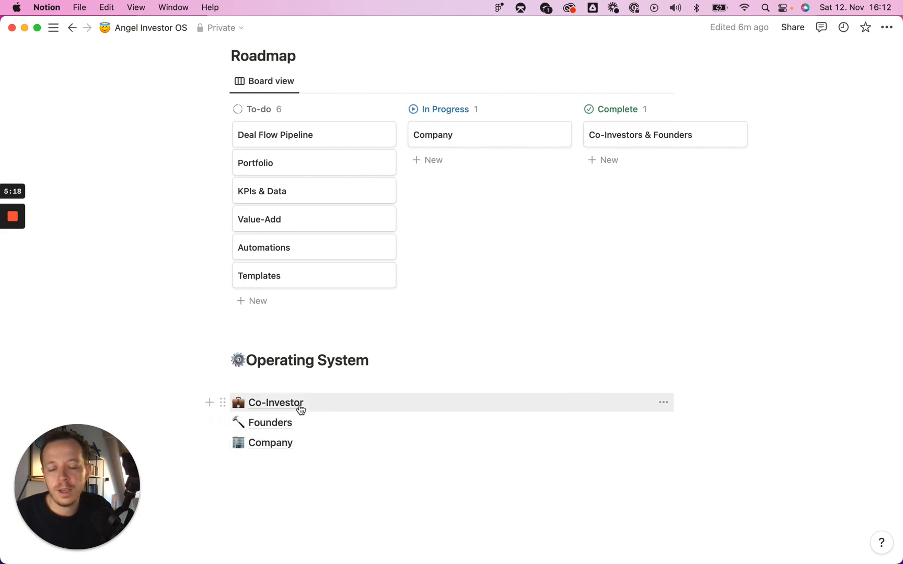
{"action": "scroll", "coordinate": [517, 219], "scroll_direction": "up", "scroll_amount": 2}
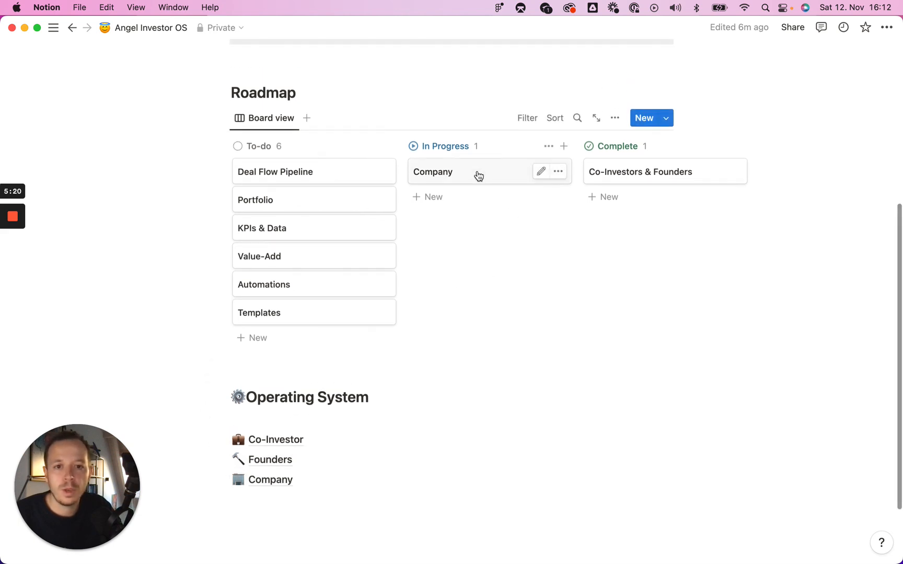
{"action": "left_click_drag", "start_coordinate": [479, 175], "coordinate": [633, 173]}
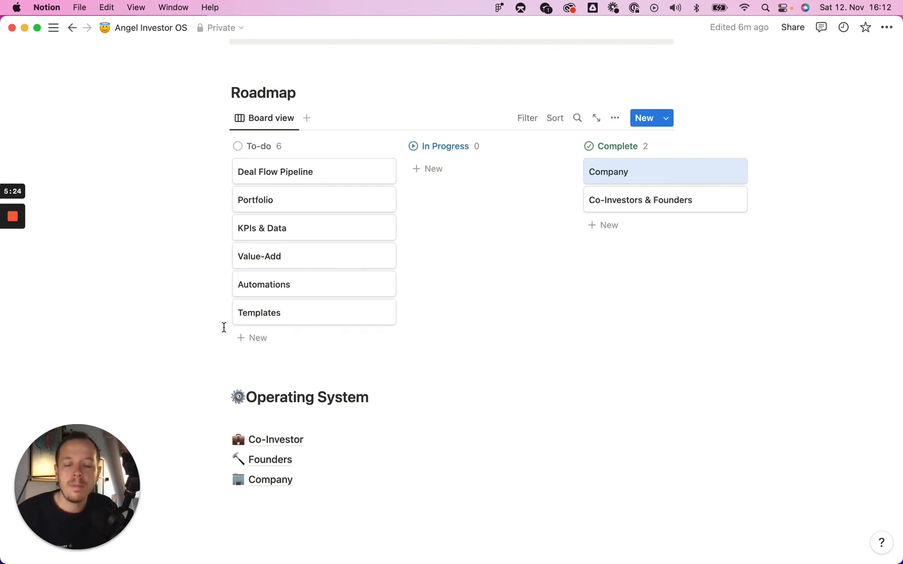
{"action": "mouse_move", "coordinate": [16, 228]}
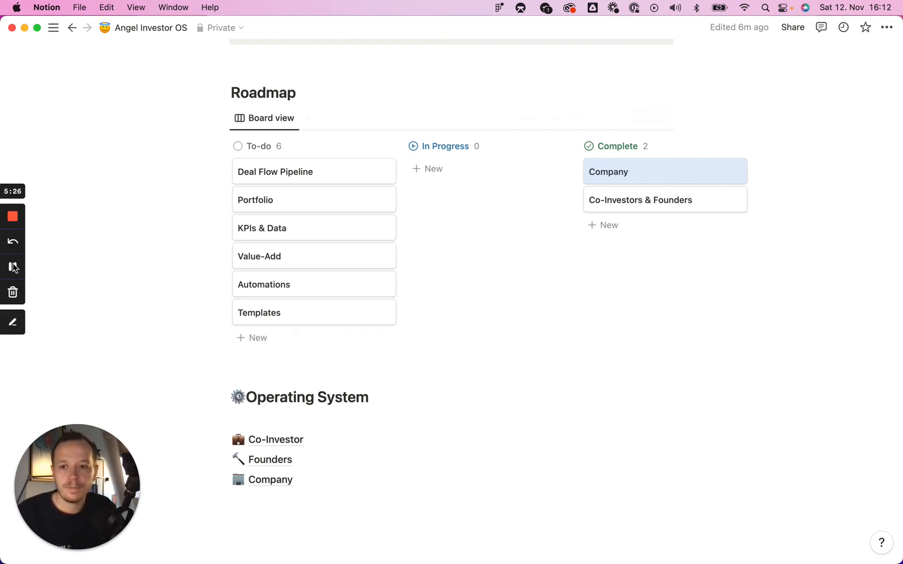